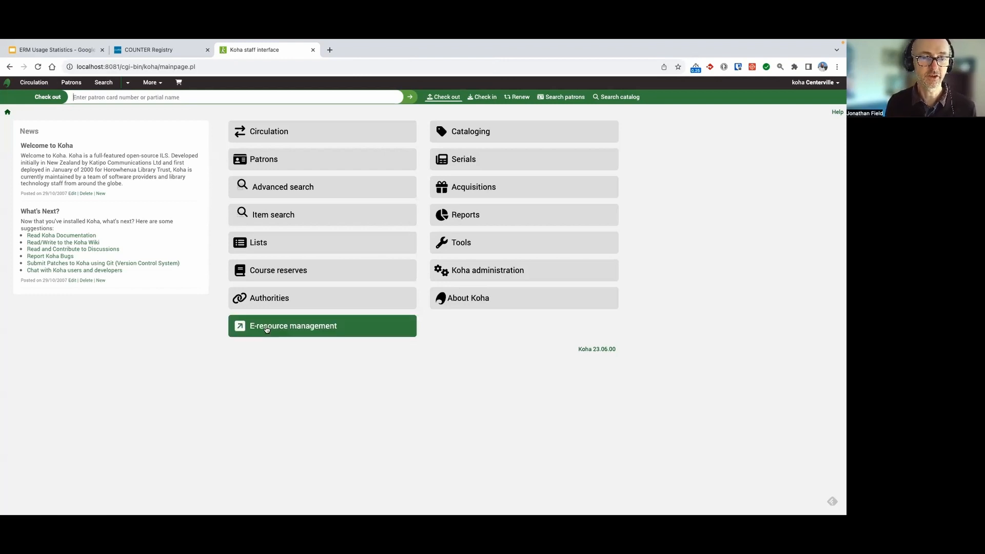
Open the list of eUsage data providers in E-resource management.
left_click(264, 327)
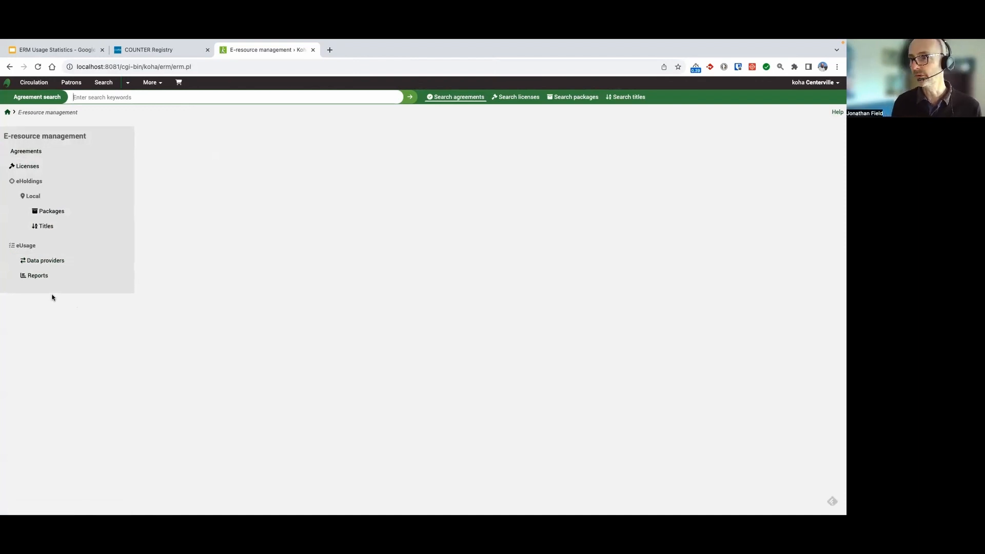
left_click(49, 267)
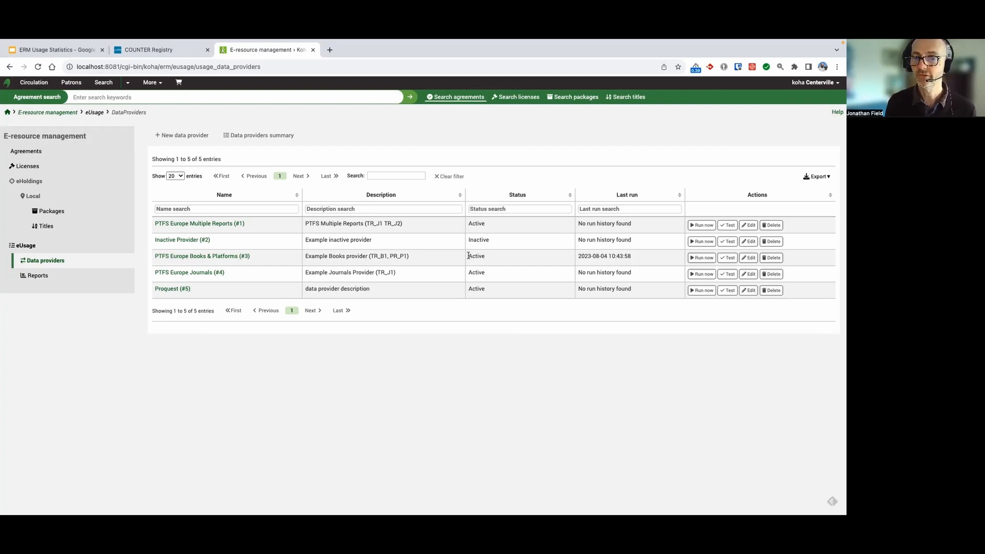
Check the status of Inactive Provider, try to run its harvest, and decline updating the status to Active.
double_click(472, 239)
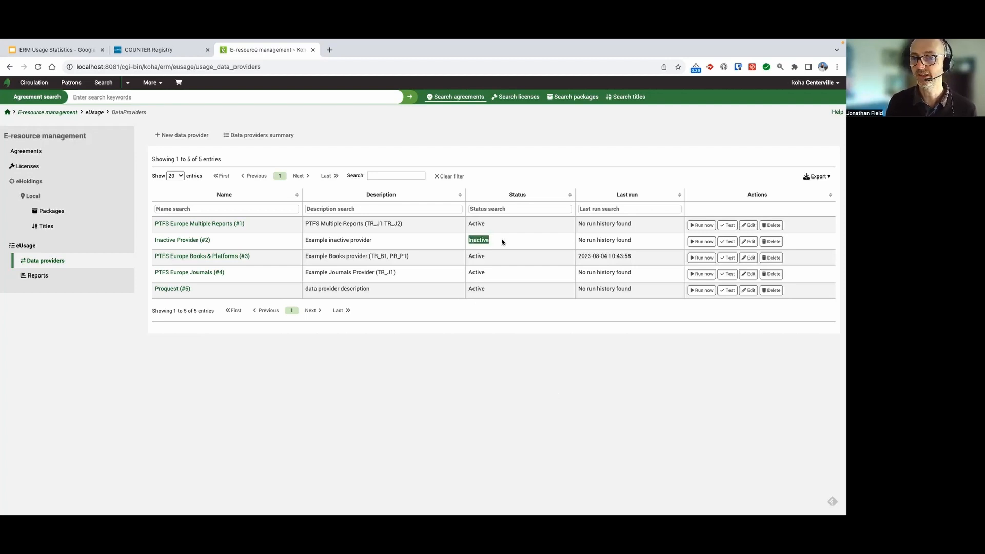
left_click(476, 240)
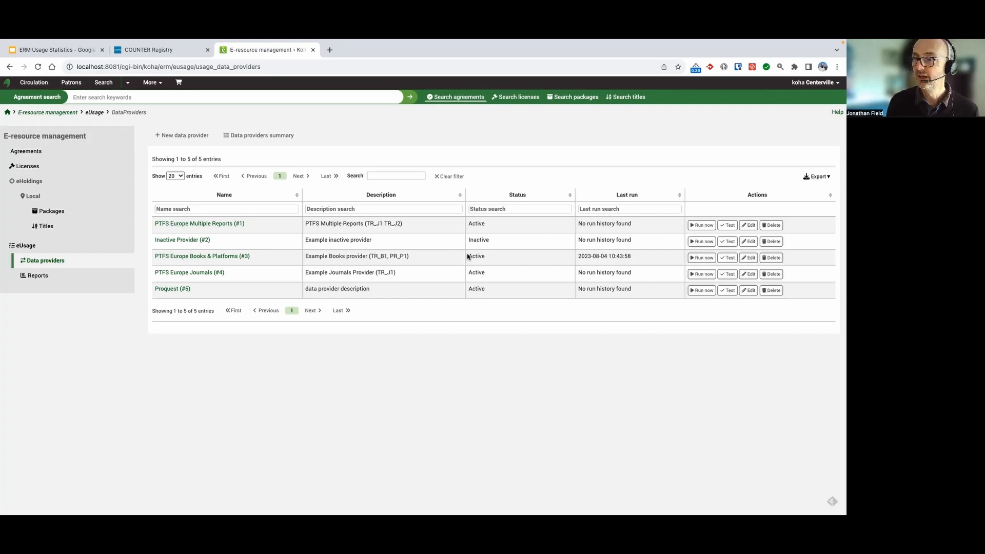
left_click(700, 242)
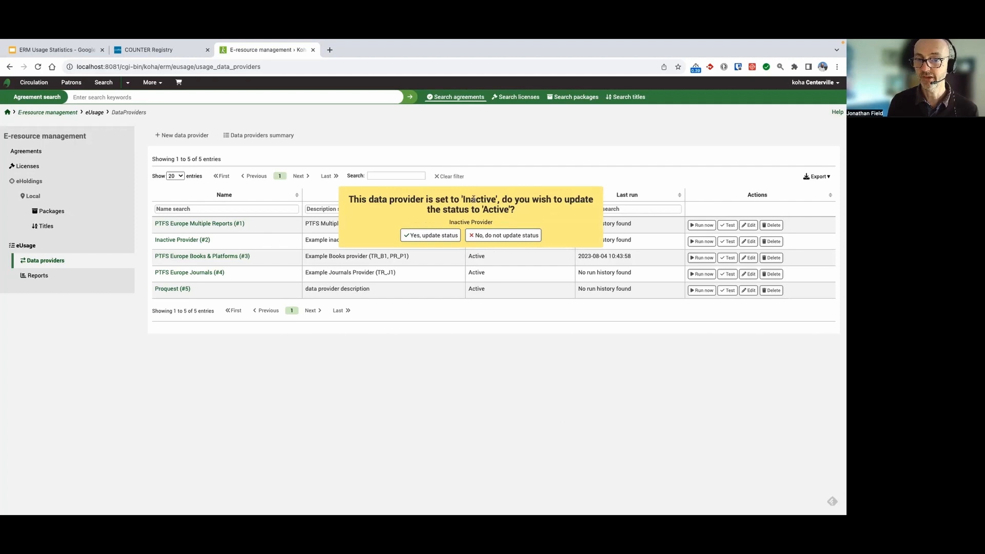
left_click(502, 236)
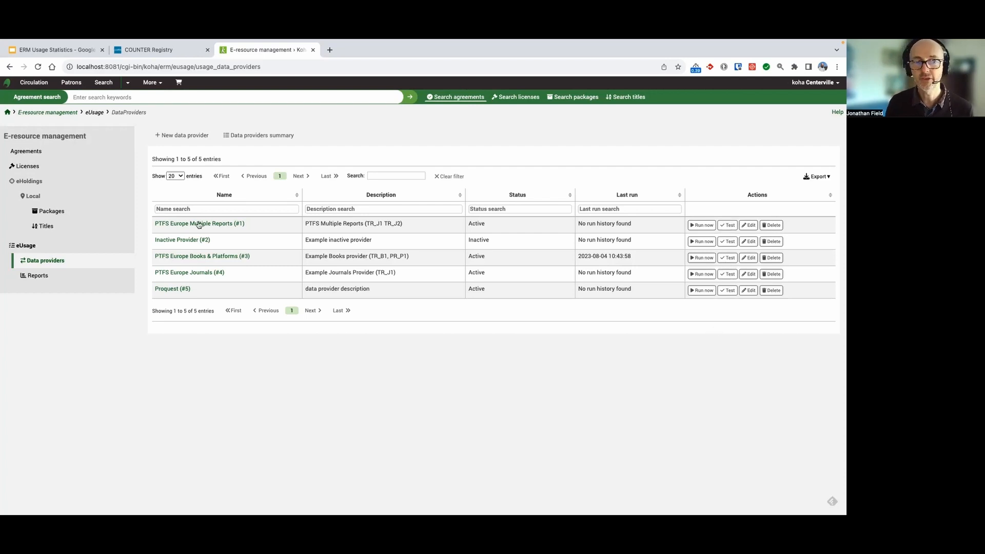
Test the harvester connection of the PTFS Europe Multiple Reports provider and read the outcome.
left_click(727, 226)
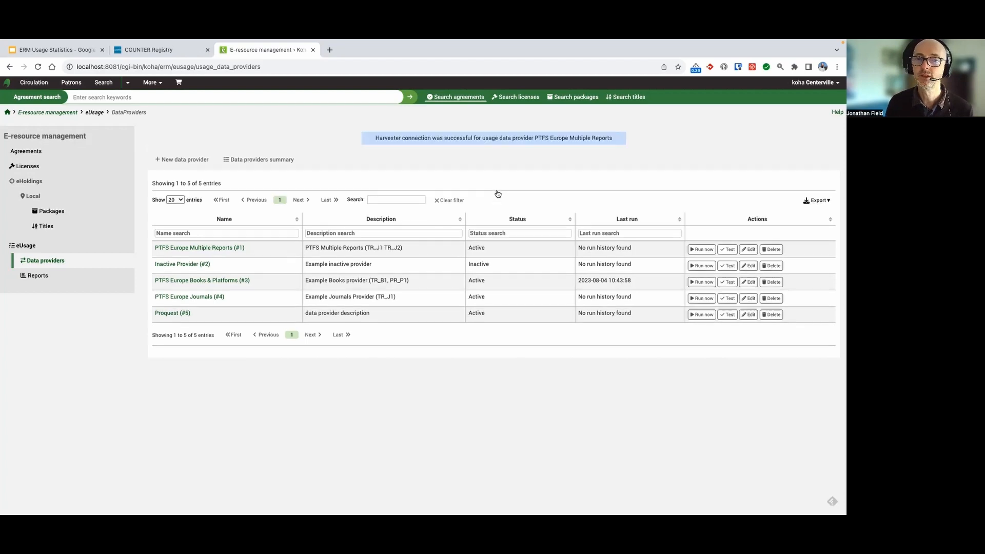
left_click_drag(377, 135, 615, 139)
left_click(510, 165)
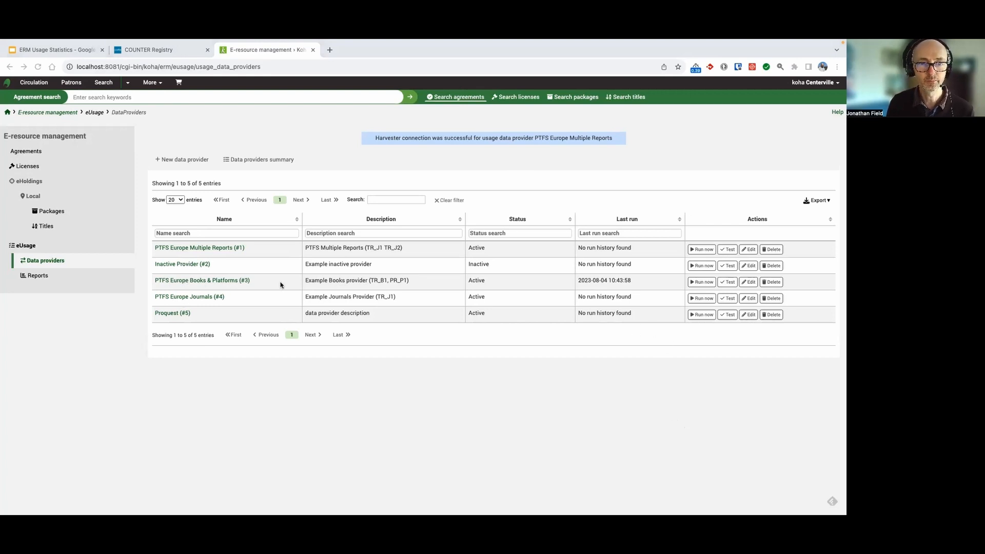
Open the PTFS Europe Books & Platforms provider for editing and view its harvester status options without changing them.
left_click(748, 281)
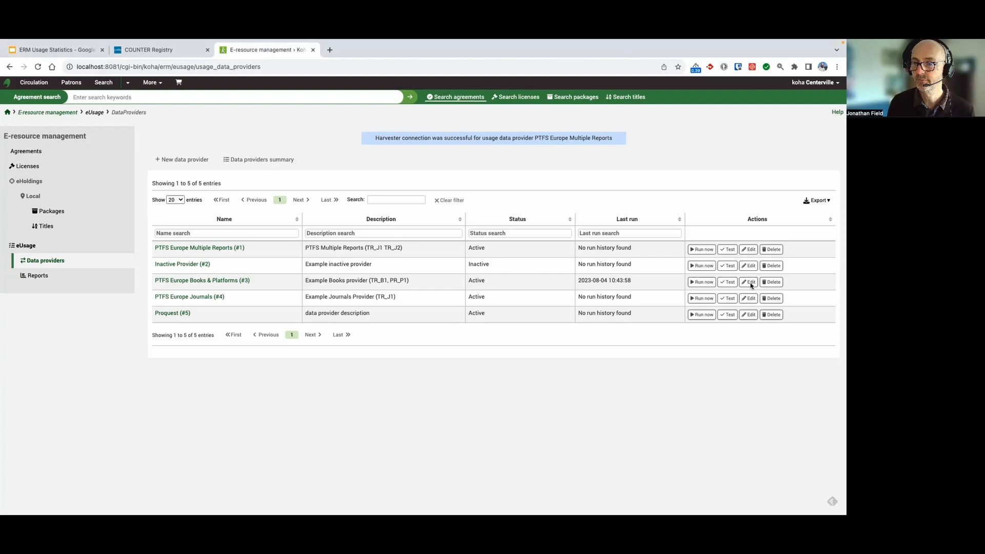
scroll(377, 279, "down", 1)
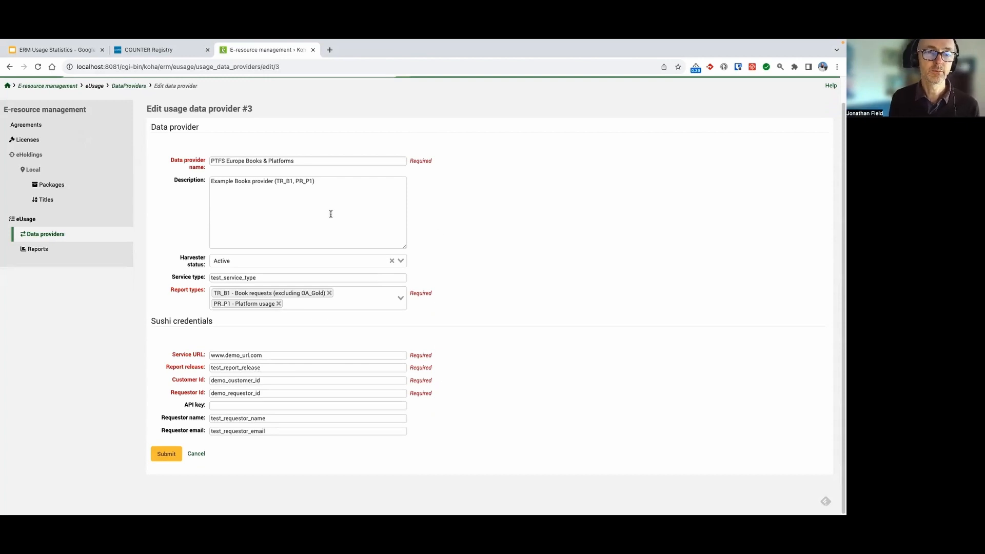
left_click(363, 259)
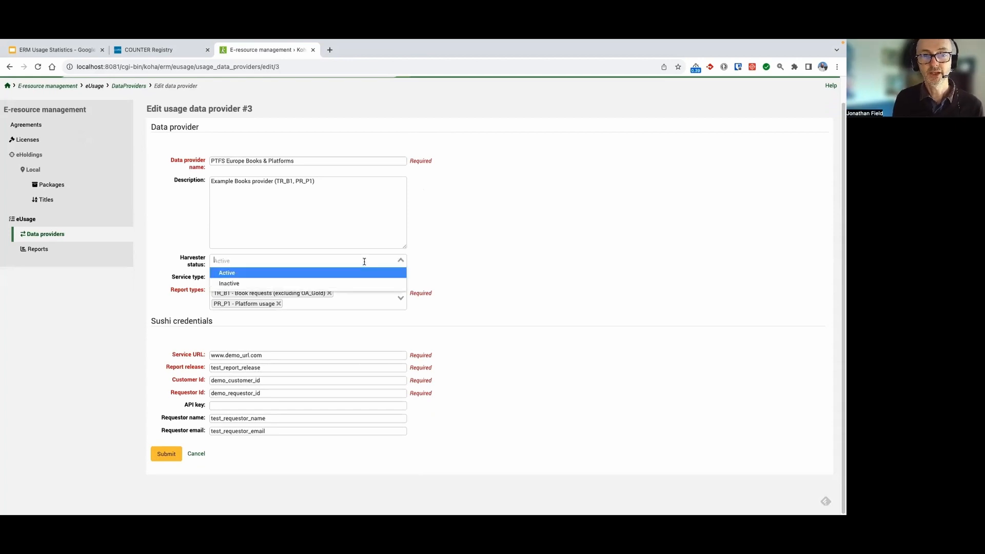
left_click(448, 272)
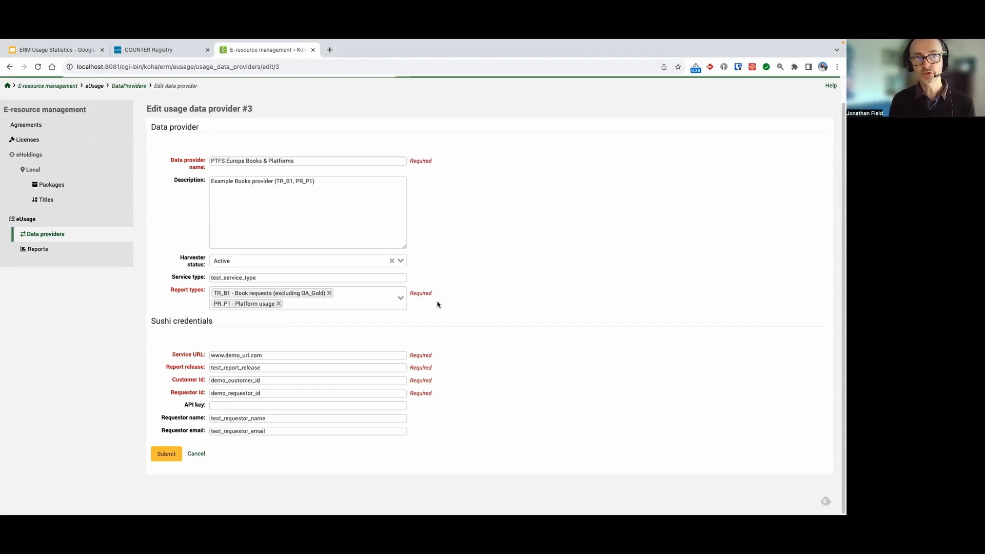
Check the platform's supported reports in the COUNTER Registry and review the report types available for the provider in Koha.
left_click(132, 50)
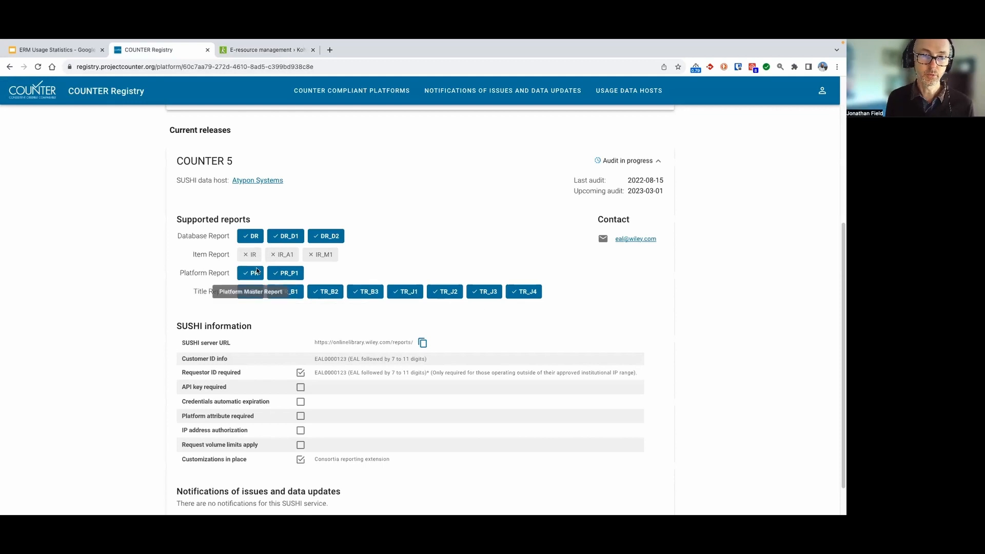
left_click(240, 51)
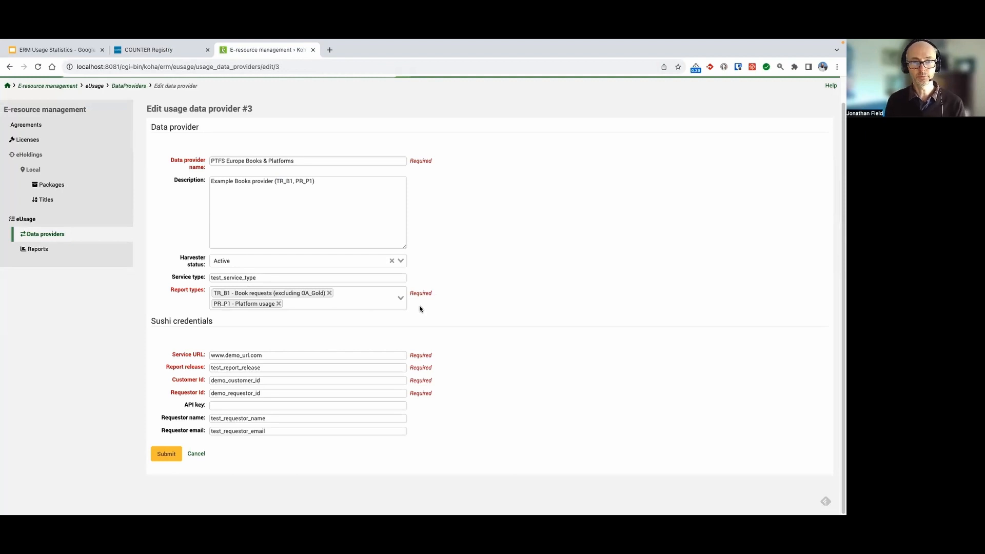
left_click(400, 299)
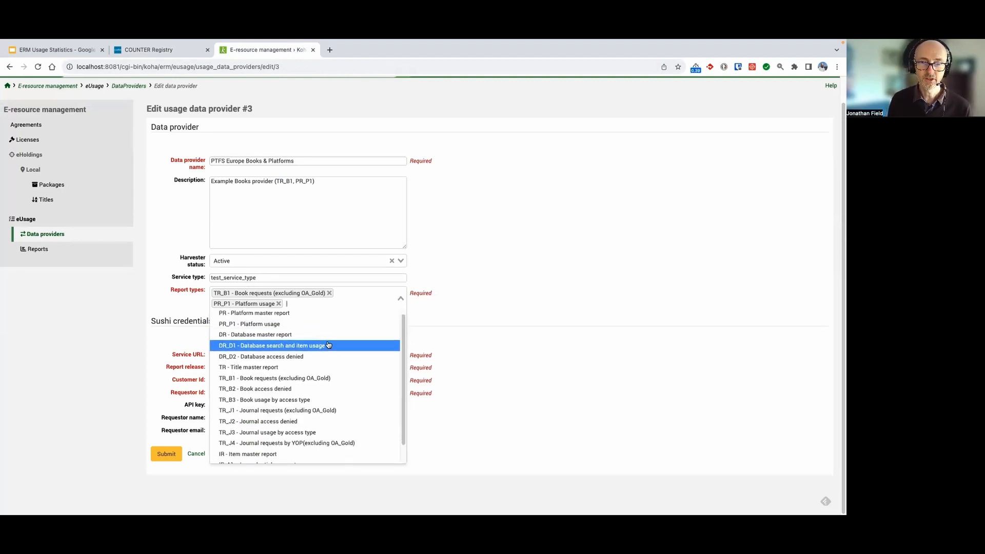
scroll(329, 345, "down", 2)
scroll(328, 343, "up", 2)
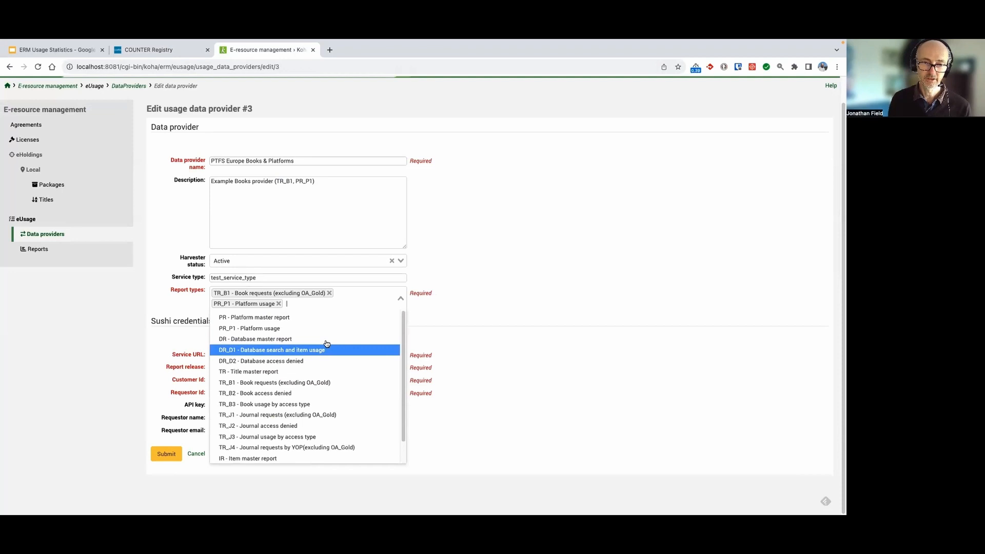
scroll(326, 341, "down", 2)
scroll(327, 341, "up", 2)
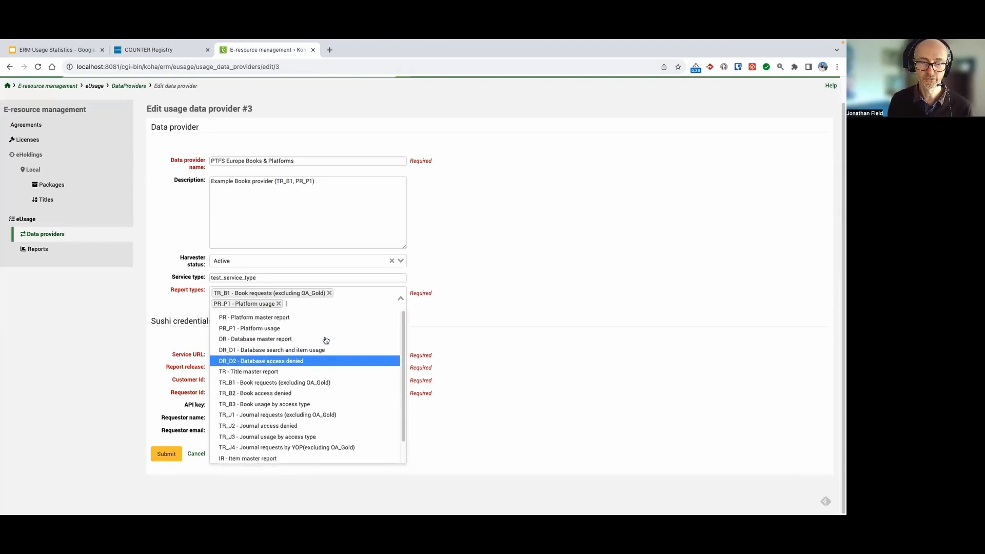
left_click(452, 295)
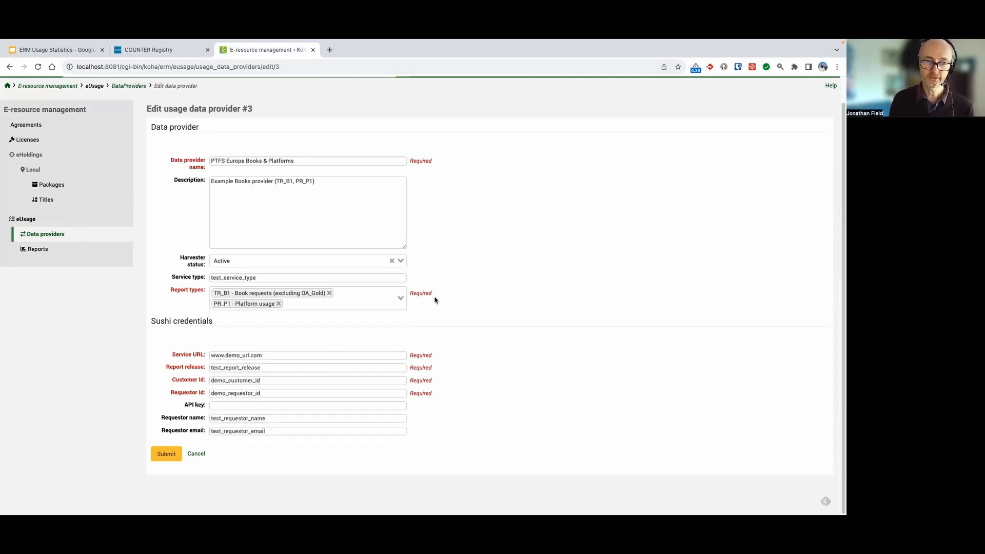
Add DR - Database master report to the provider's report types and remove it again.
left_click(401, 299)
left_click(340, 334)
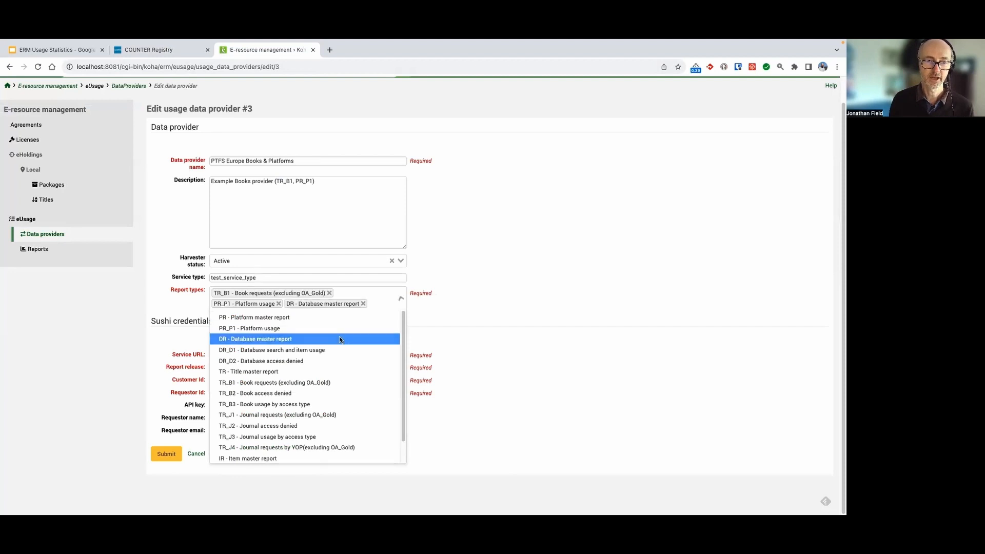
left_click(363, 303)
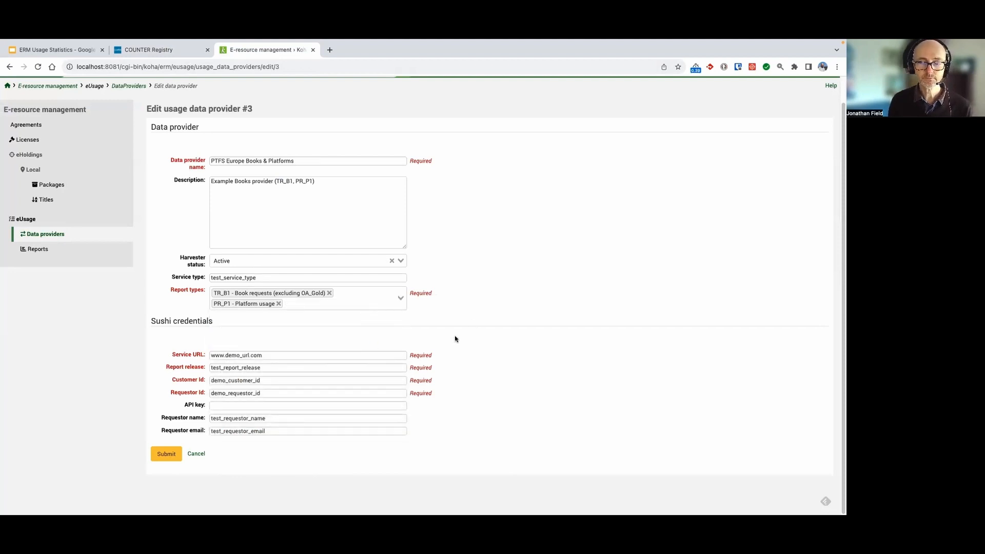
left_click(221, 356)
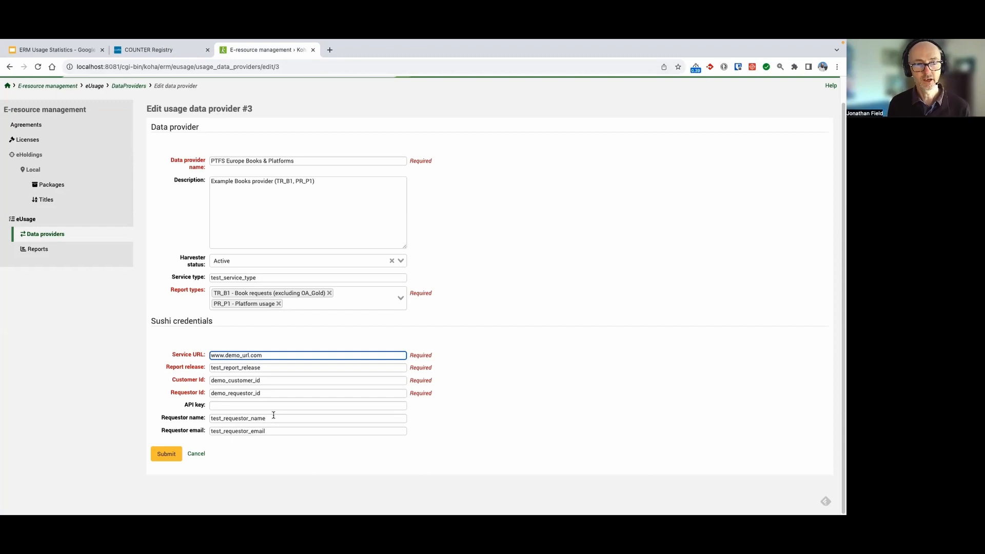
left_click(165, 49)
scroll(187, 277, "down", 2)
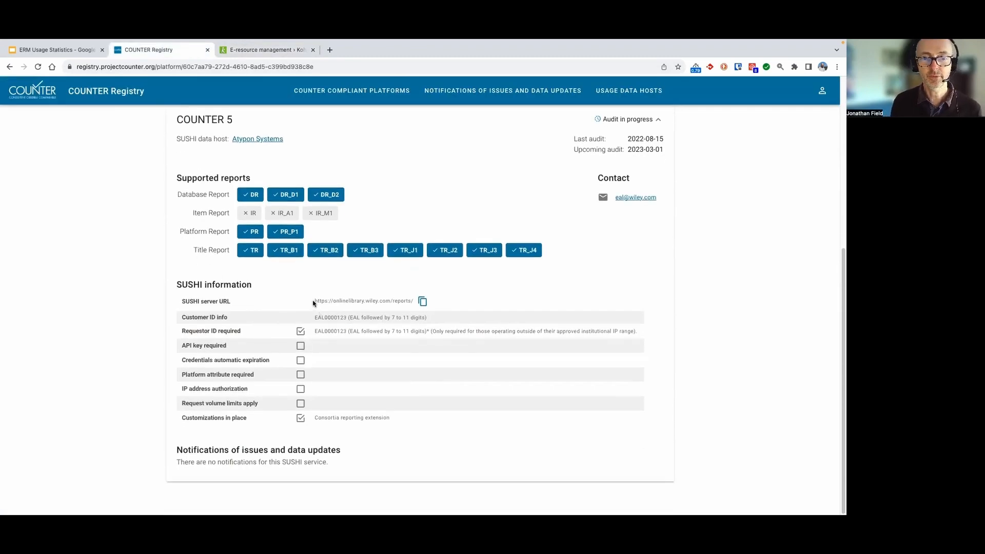
left_click(423, 301)
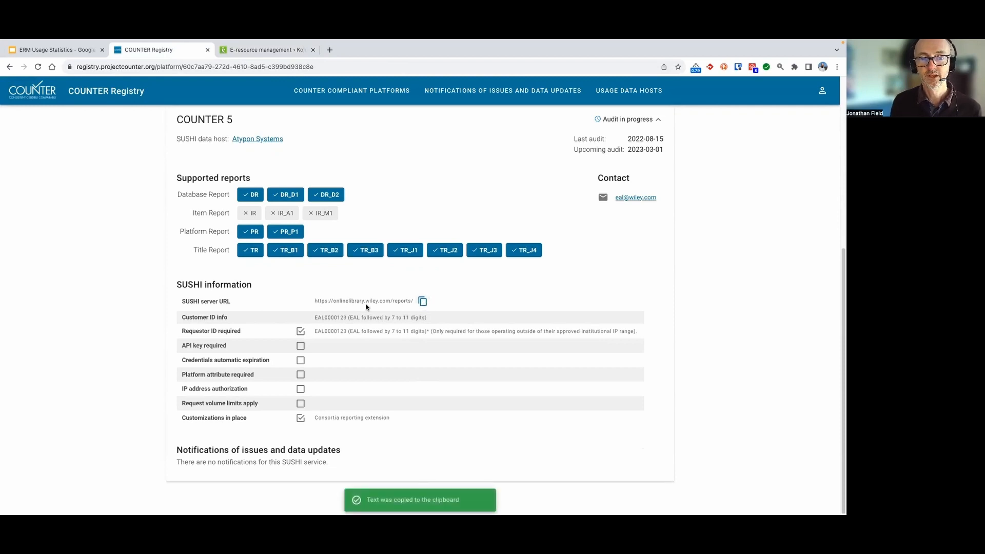
left_click(245, 51)
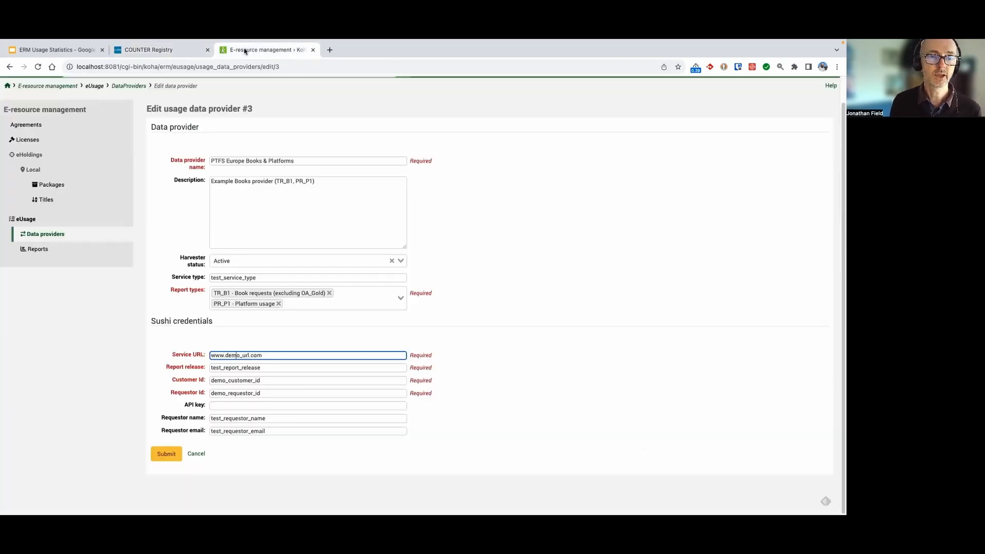
key("super+a")
key("super+v")
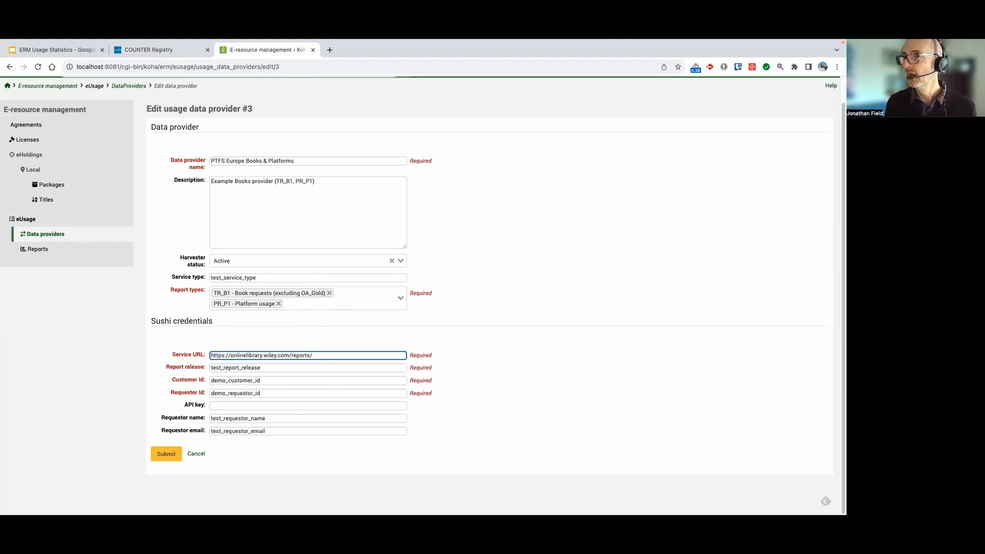
left_click(195, 454)
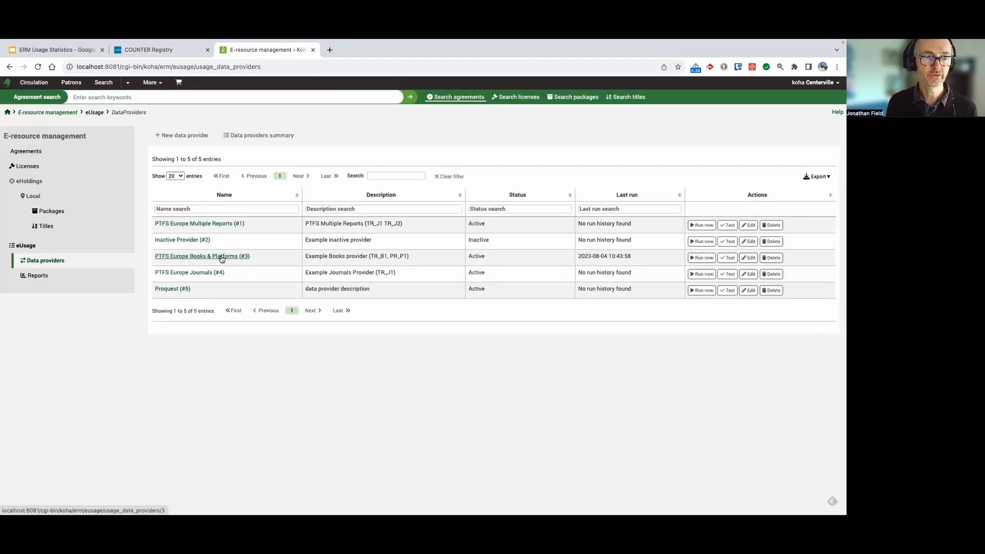
Open the PTFS Europe Books & Platforms record and examine its report types, harvested database and item data, and details.
left_click(221, 257)
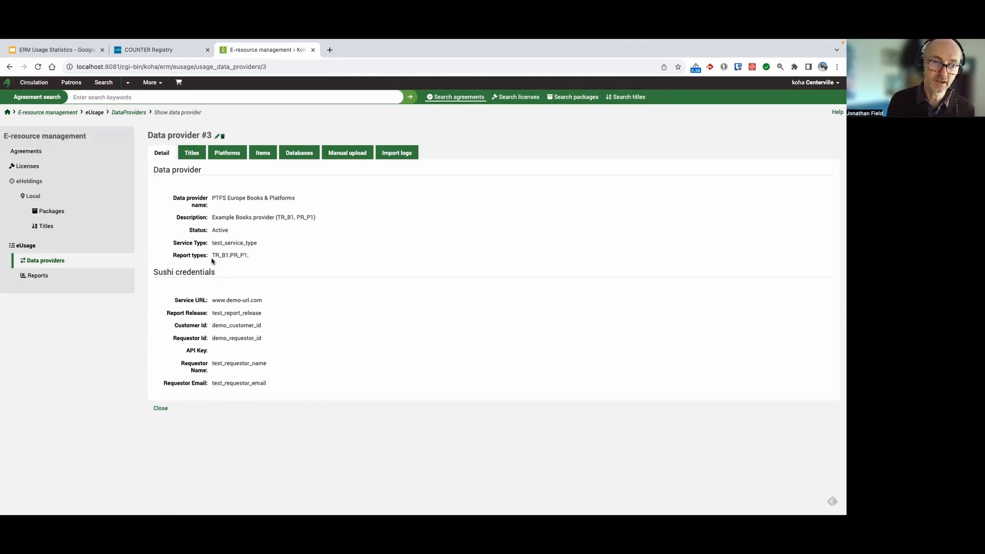
left_click_drag(212, 255, 244, 255)
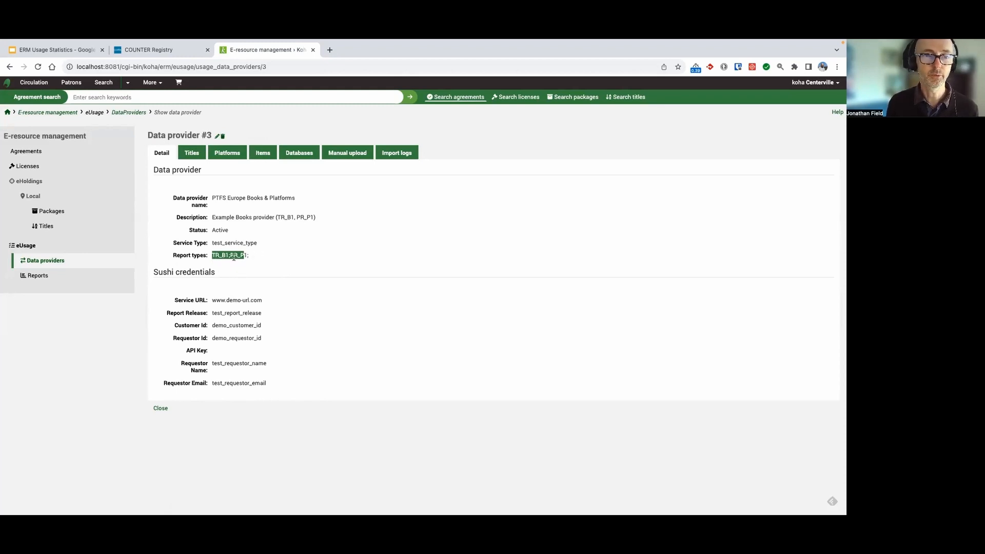
left_click(234, 259)
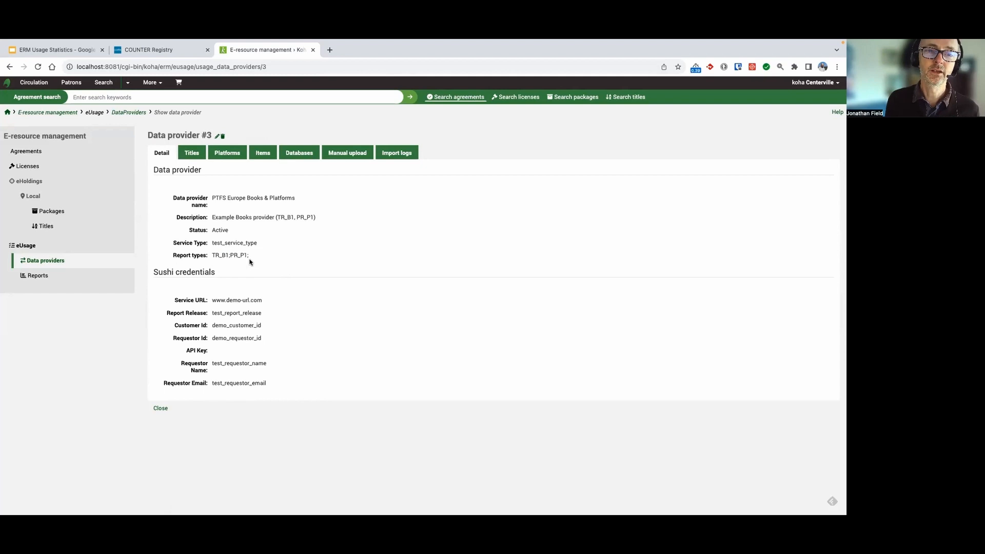
left_click(297, 155)
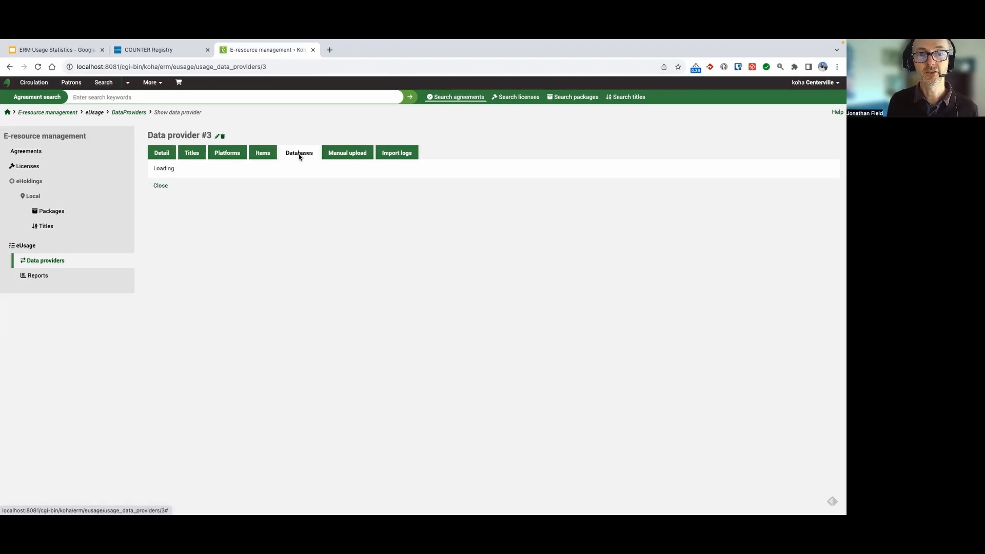
left_click(265, 159)
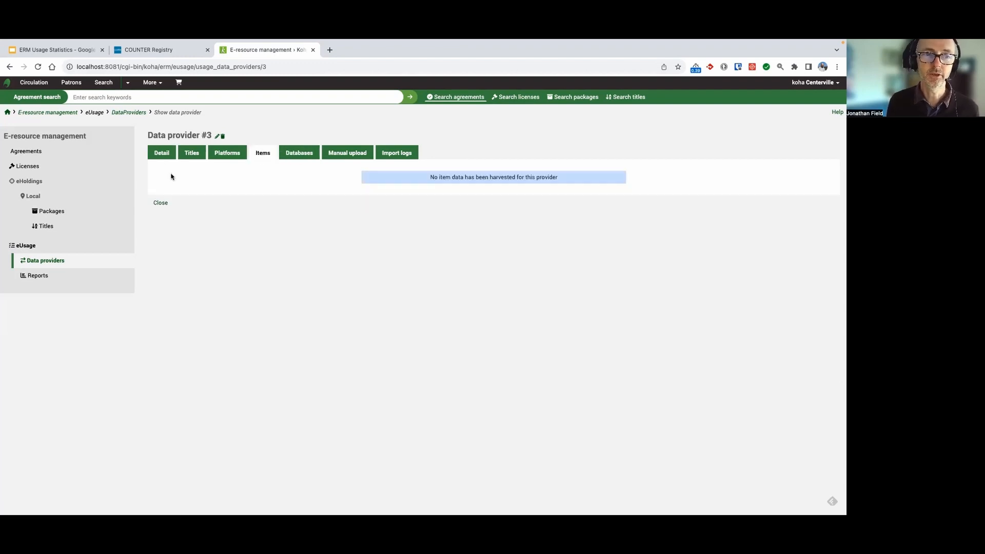
left_click(161, 155)
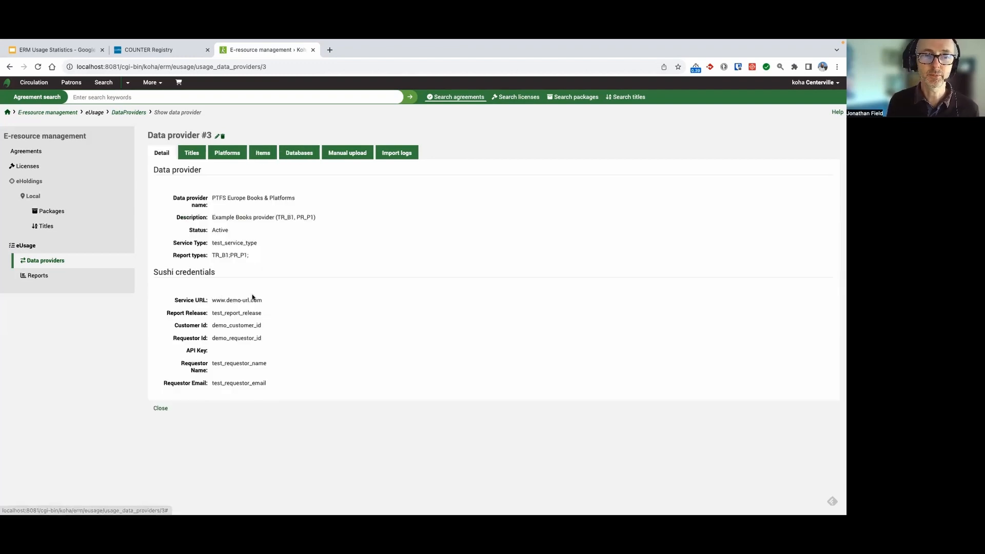
Filter the provider's harvested titles by the title keyword "music".
left_click(192, 154)
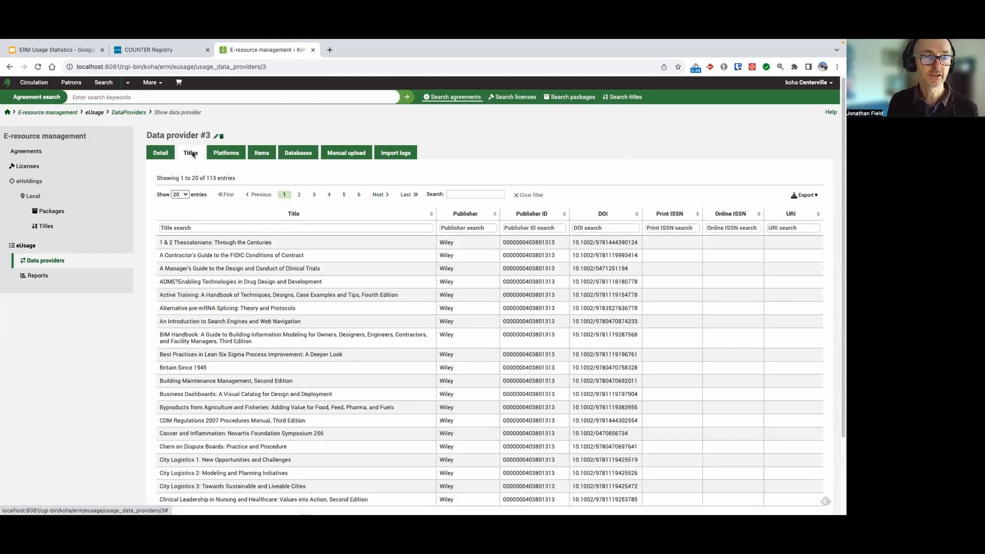
left_click(227, 228)
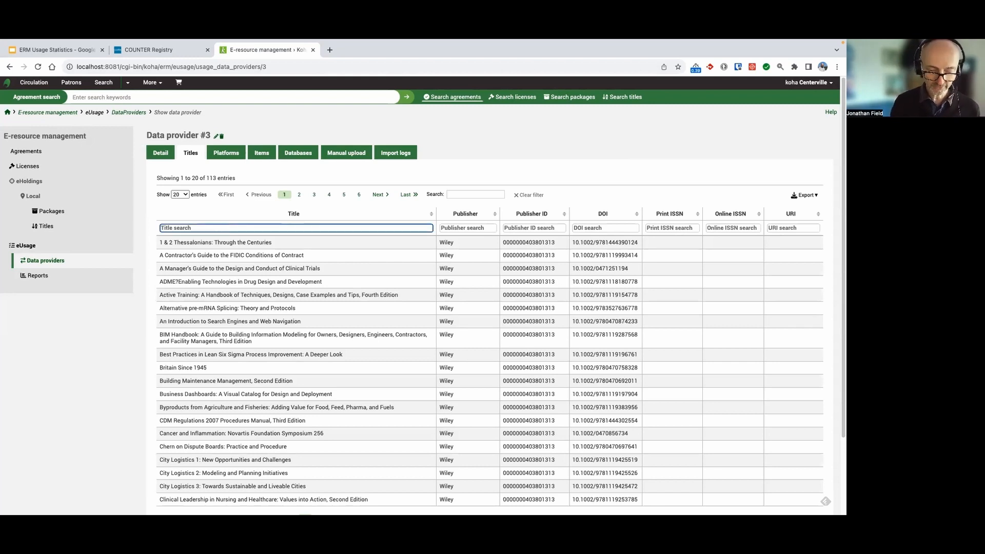
type("music")
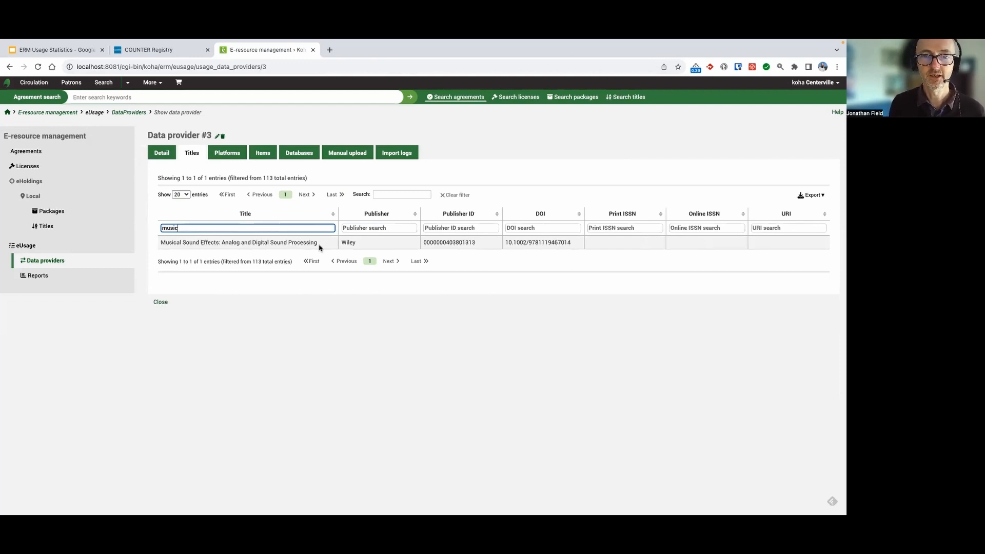
Clear the title filter on the harvested titles and view the provider's harvested platforms.
key("BackSpace")
key("BackSpace")
key("BackSpace")
key("BackSpace")
key("BackSpace")
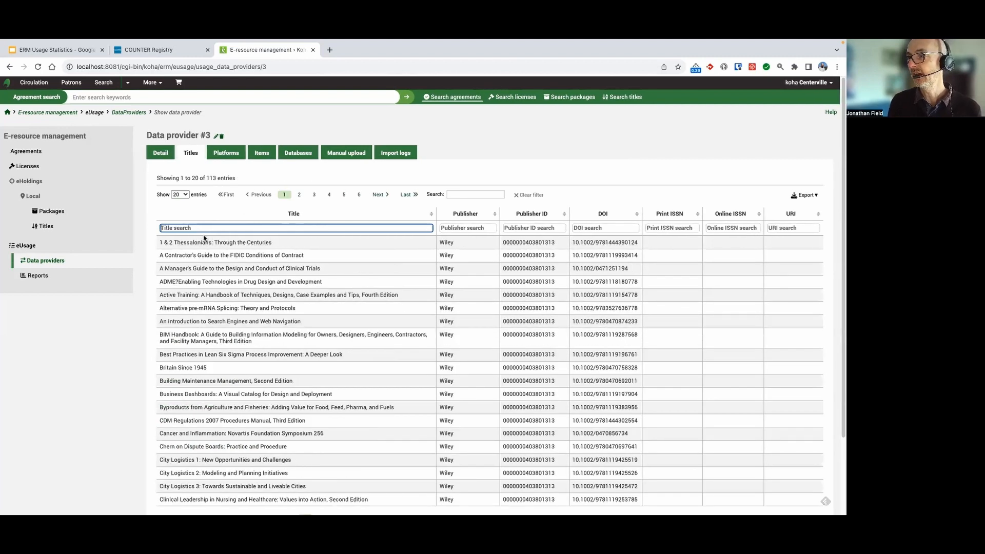
left_click(229, 156)
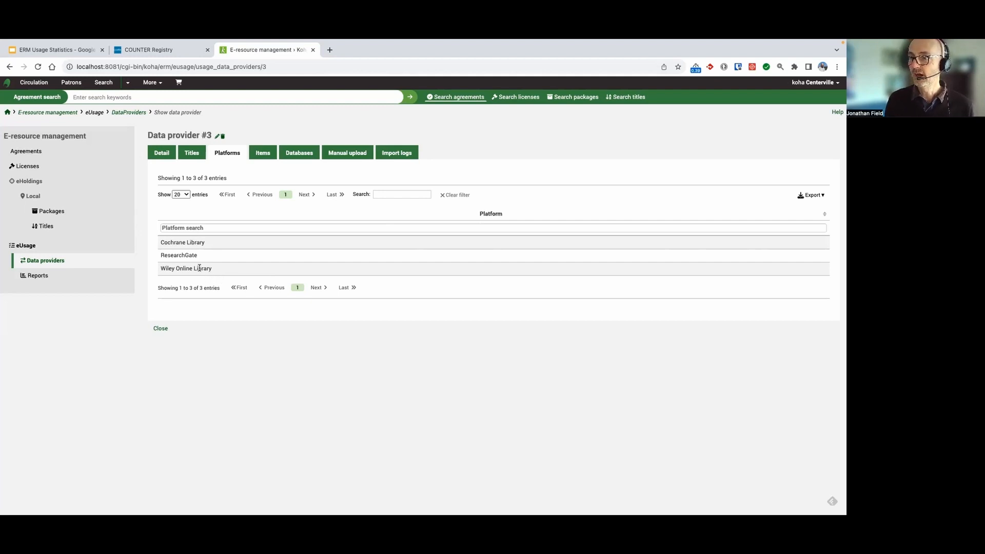
Return to the provider's harvested titles, check the available export formats, and dismiss them without exporting.
left_click(191, 154)
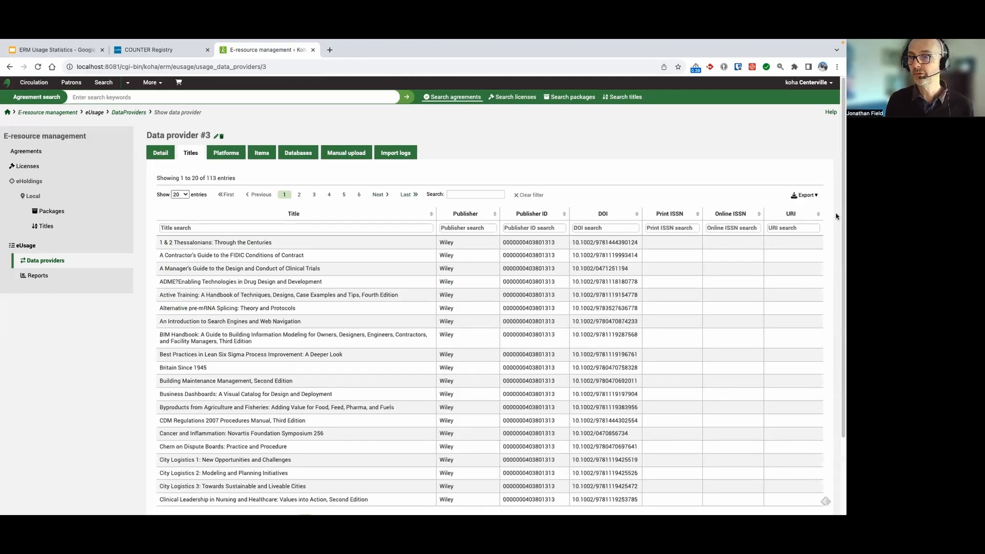
left_click(808, 197)
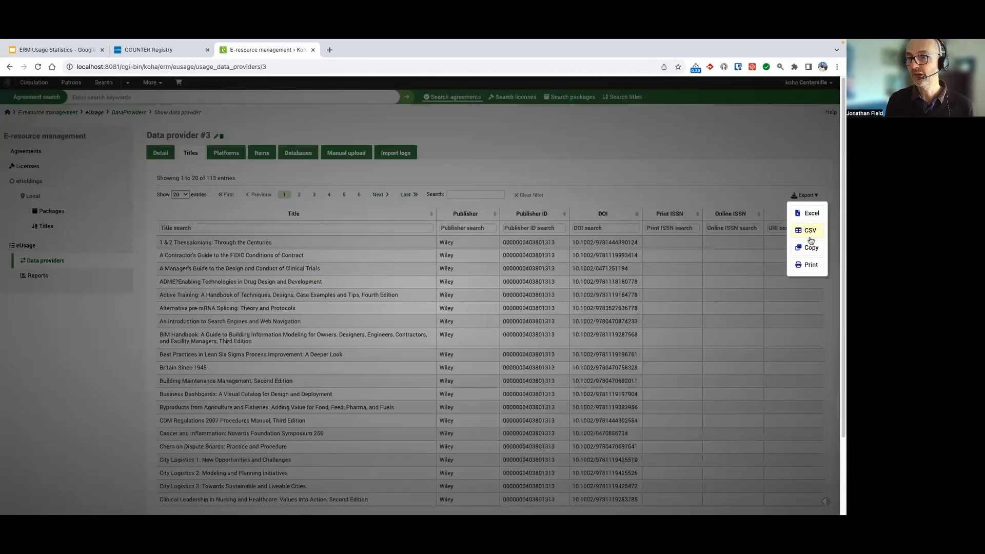
left_click(697, 189)
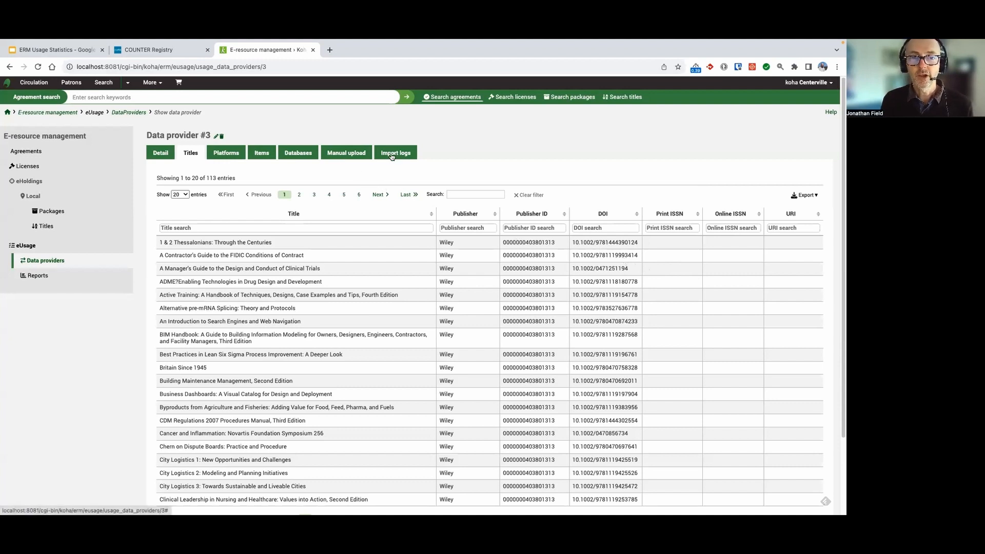
Check the provider's manual upload form and details, look at the files in the SUSHI folder in Finder, and return to Chrome.
left_click(348, 157)
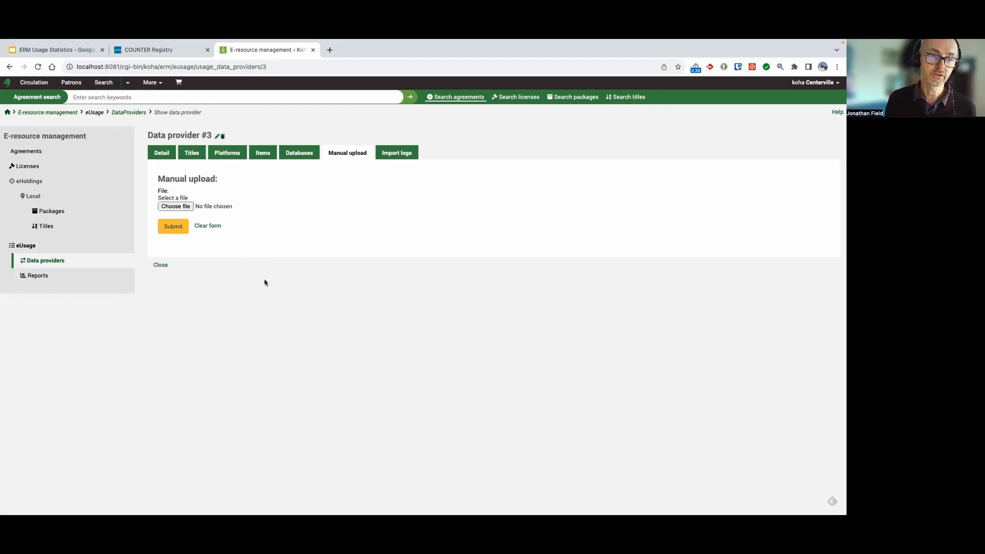
left_click(164, 155)
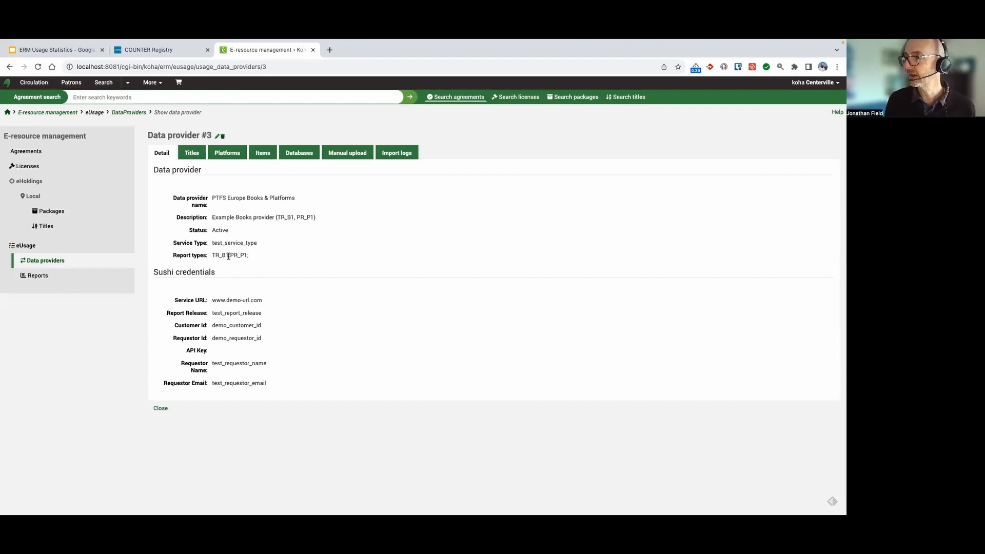
key("super+Tab")
key("super+Tab")
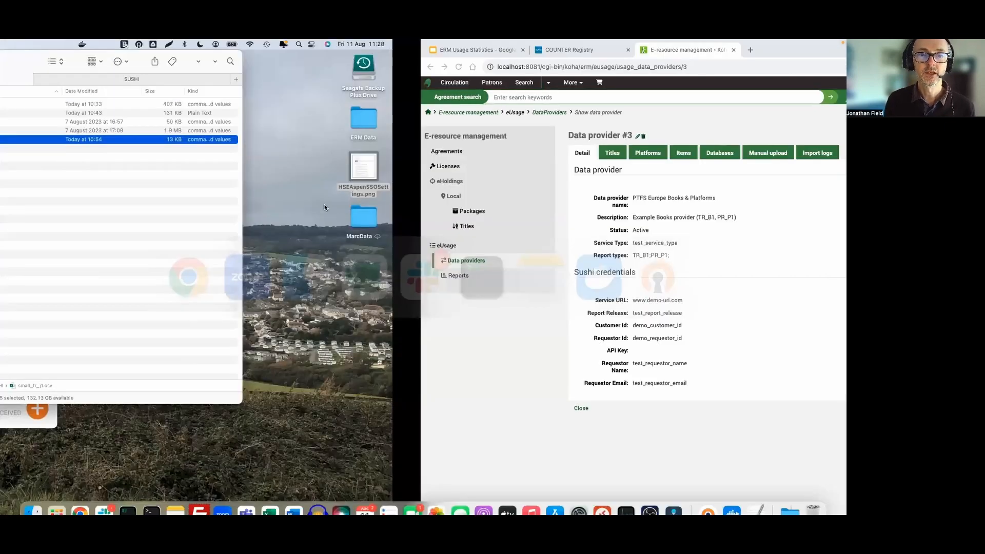
key("super+Tab")
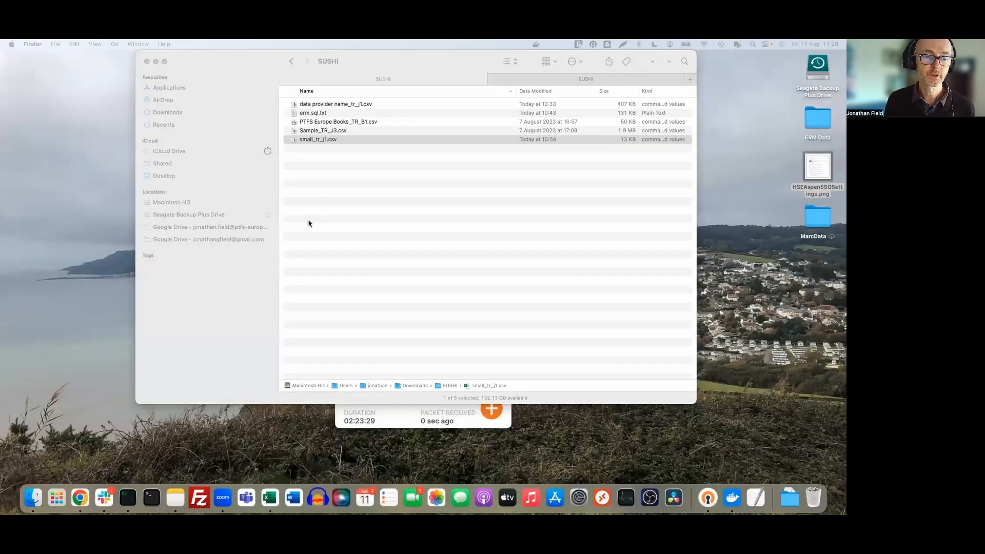
left_click(82, 502)
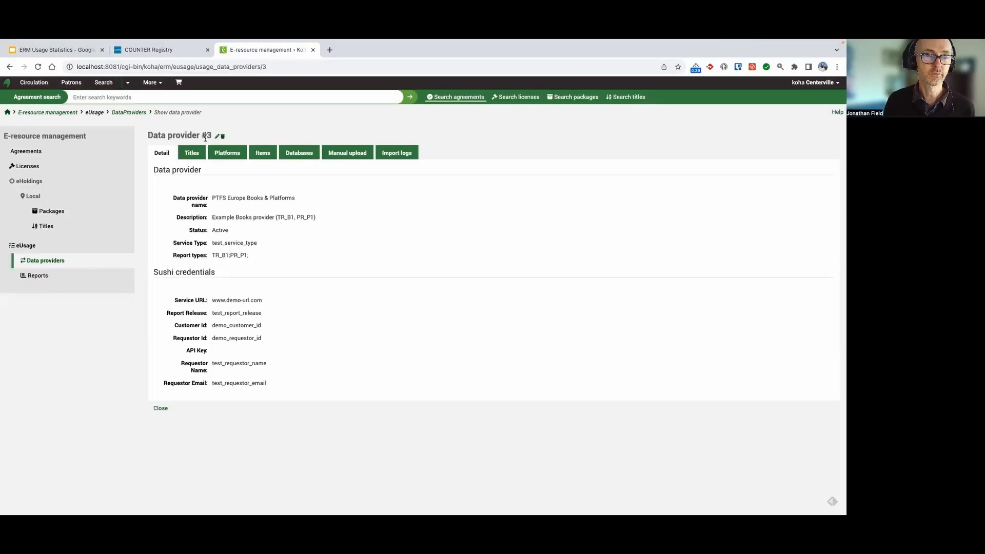
Add TR_J1 - Journal requests (excluding OA_Gold) to the provider's report types and save the provider.
left_click(216, 136)
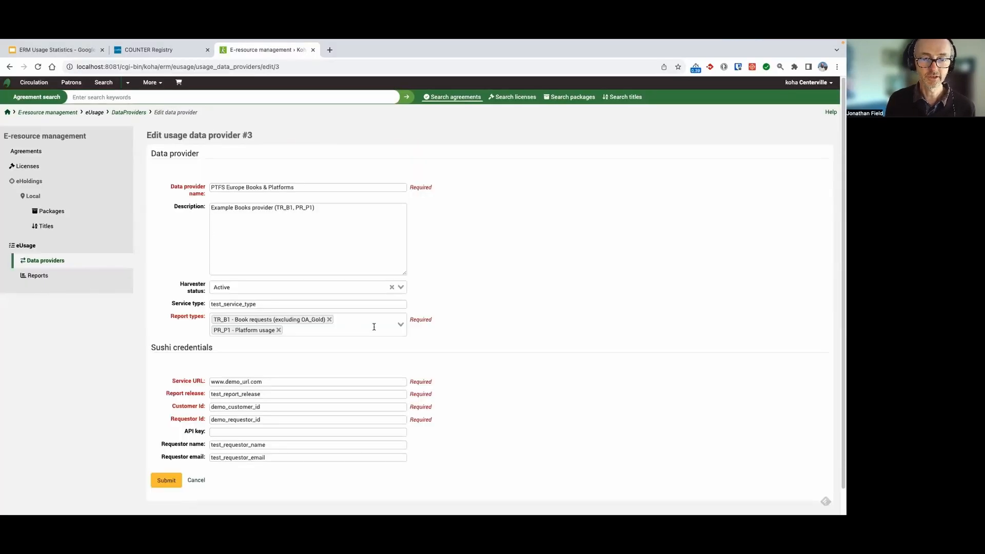
left_click(400, 324)
scroll(228, 366, "down", 1)
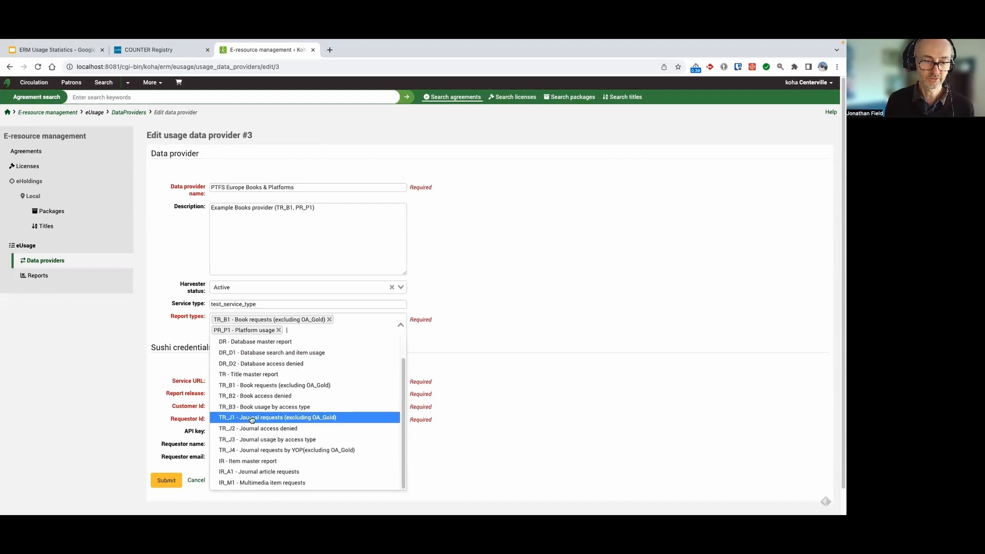
left_click(251, 418)
scroll(156, 349, "down", 1)
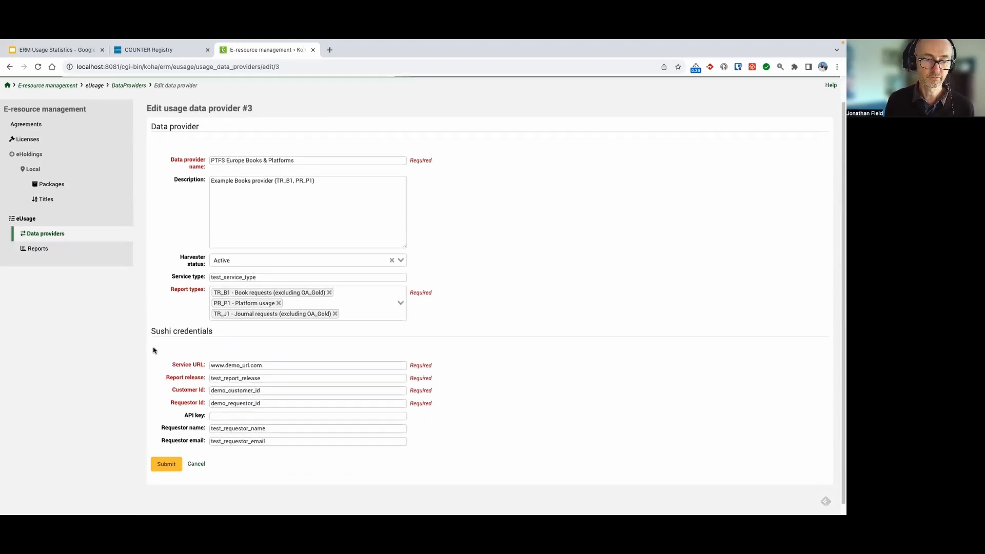
left_click(165, 453)
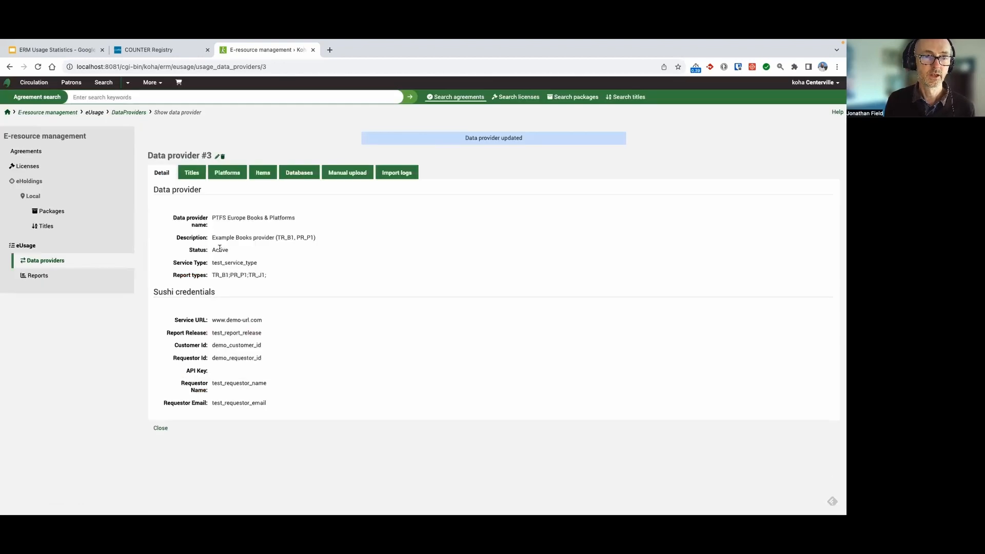
Manually upload the COUNTER file small_tr_j1.csv from the SUSHI folder to the data provider.
left_click(192, 175)
left_click(163, 155)
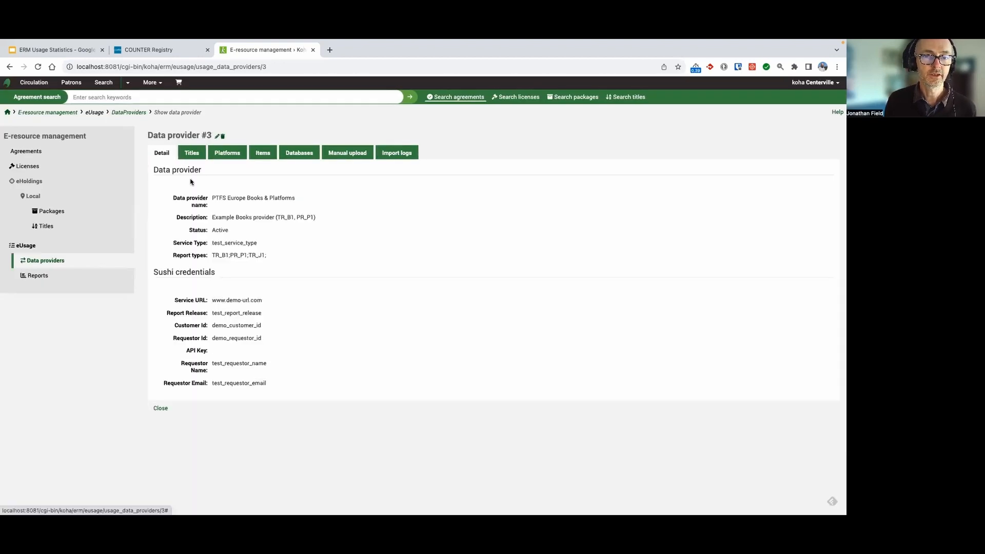
left_click(339, 159)
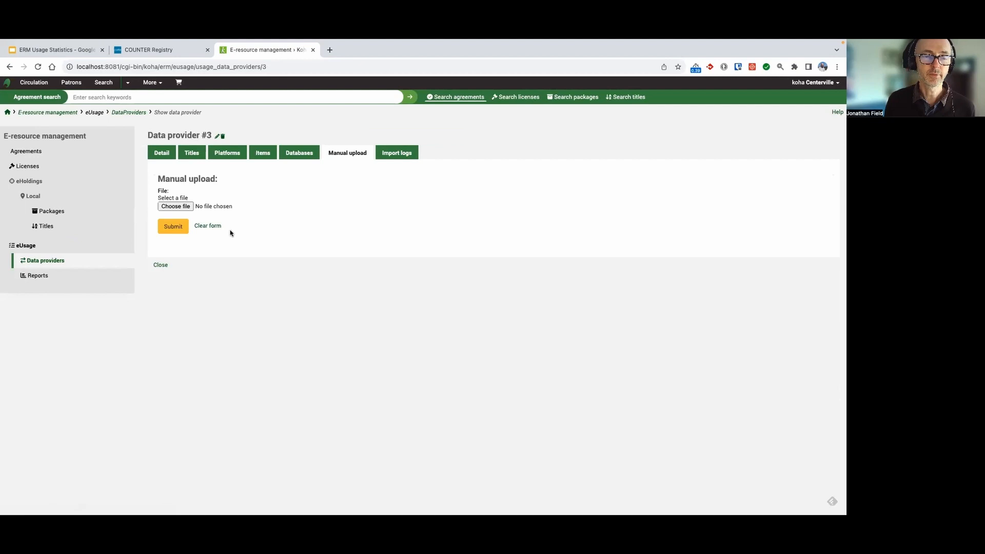
left_click(178, 208)
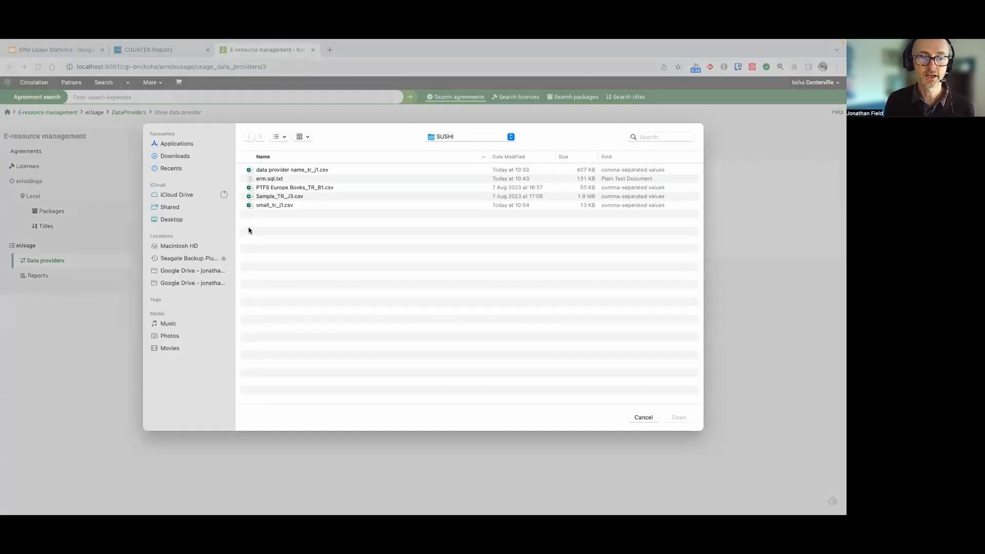
left_click(273, 204)
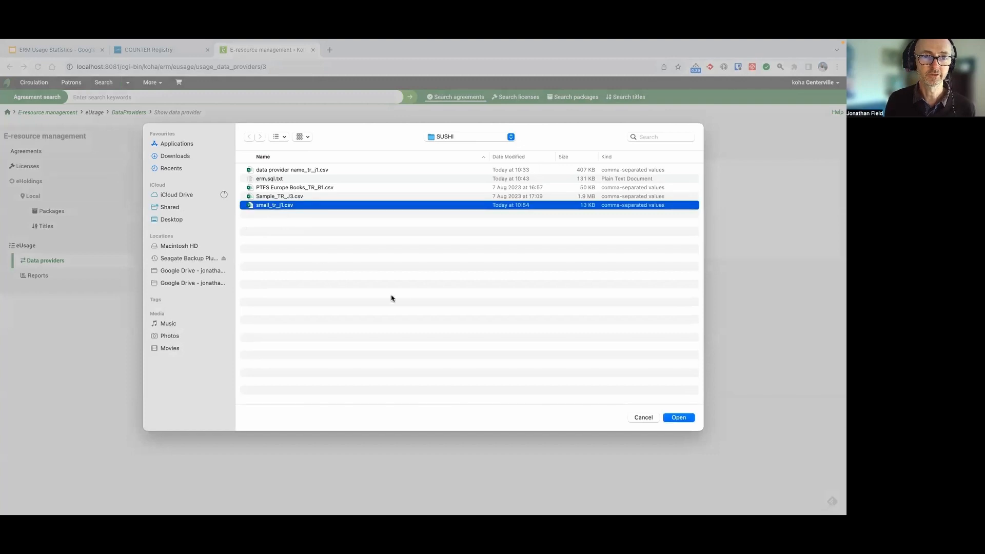
left_click(677, 418)
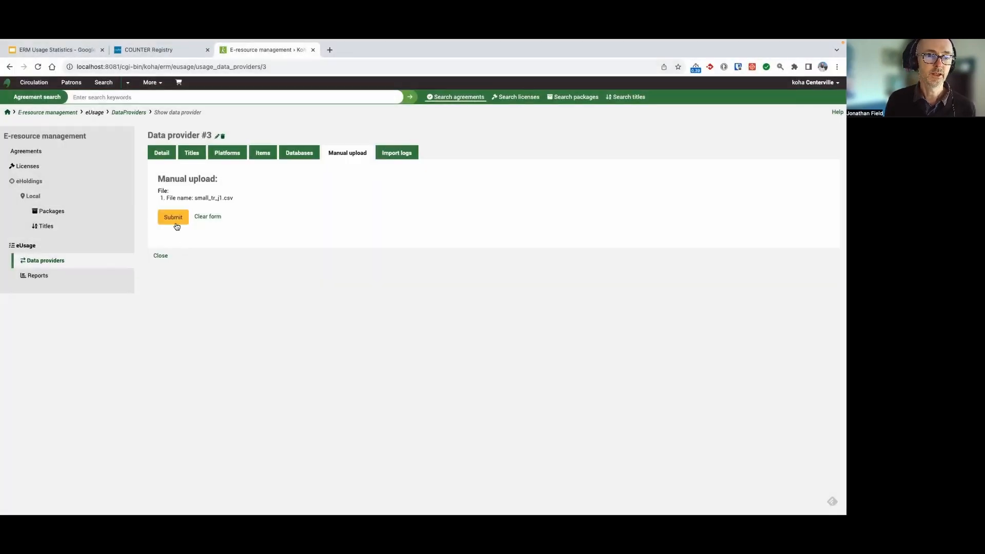
left_click(172, 221)
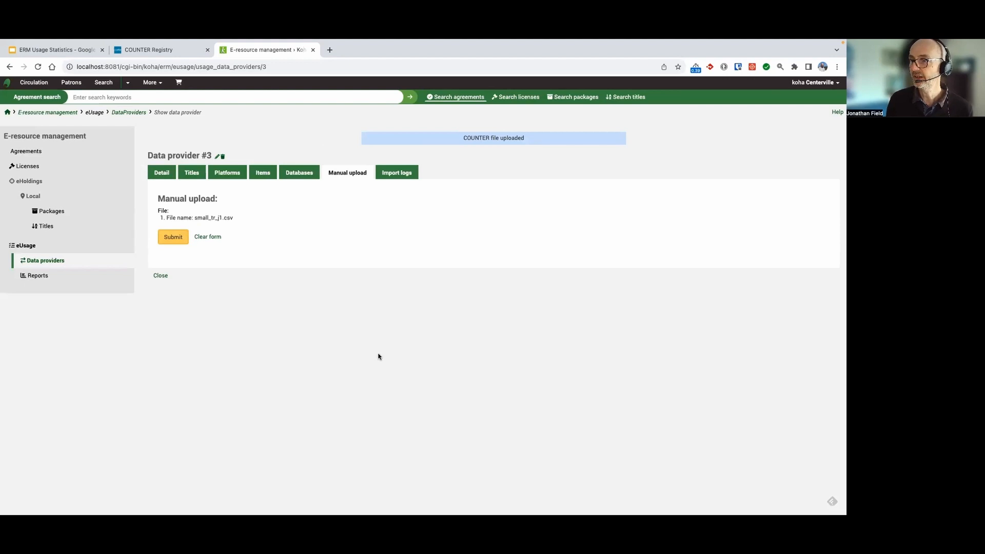
Search the provider's harvested titles for "aller" and clear the title filter again.
left_click(162, 174)
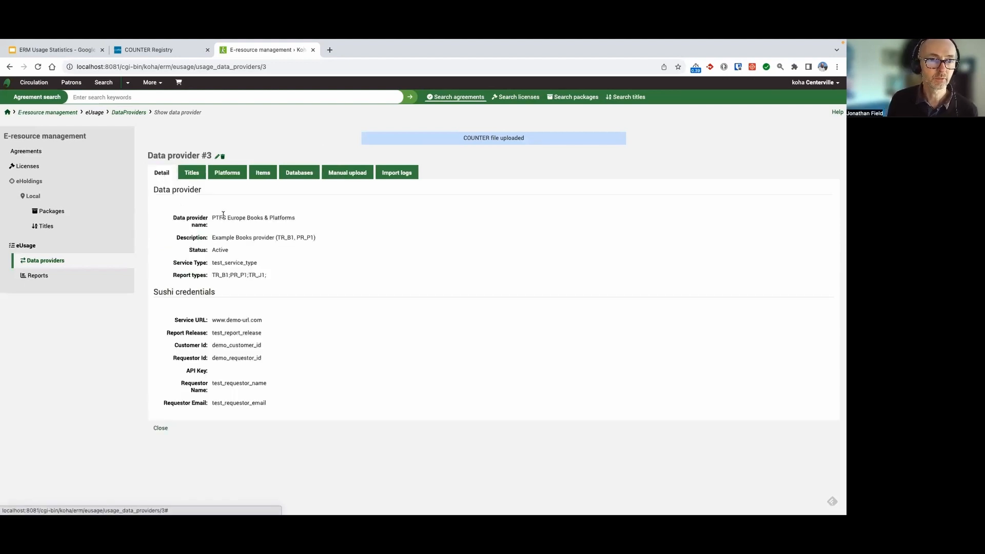
left_click(196, 175)
left_click(205, 227)
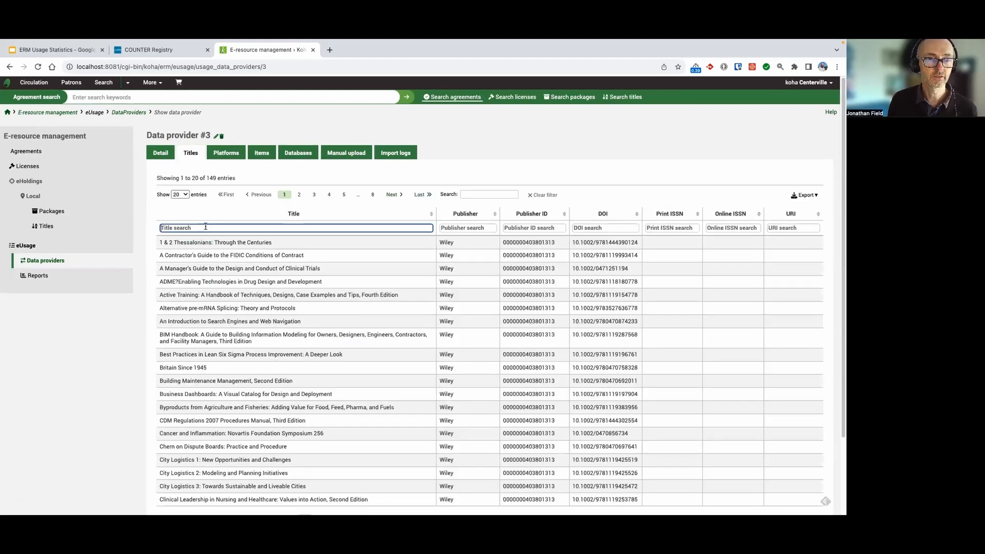
type("aller")
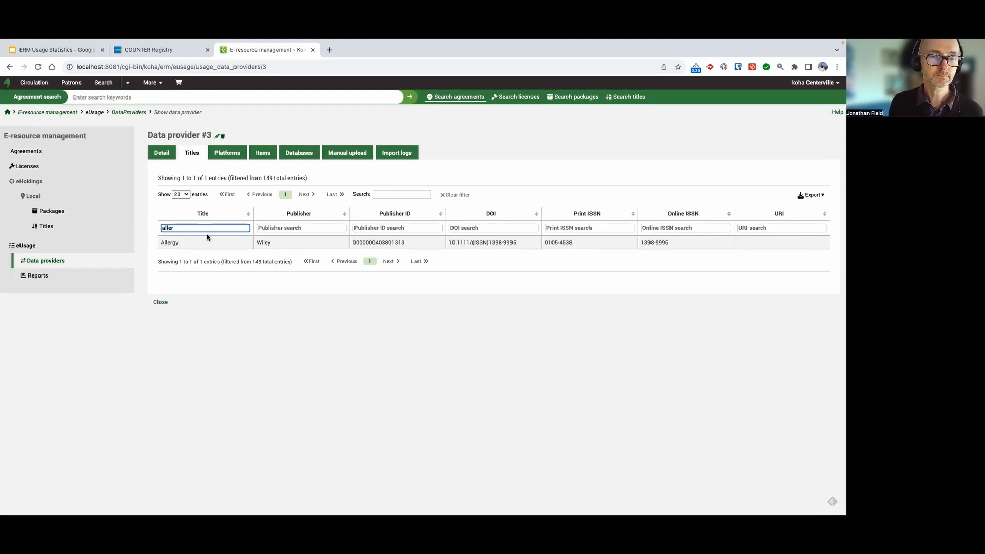
left_click_drag(177, 228, 158, 228)
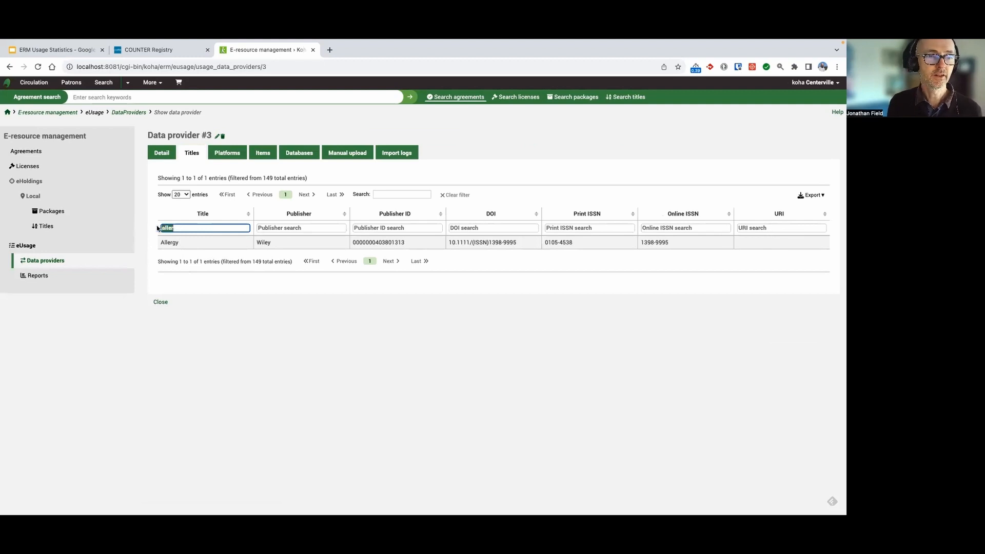
key("BackSpace")
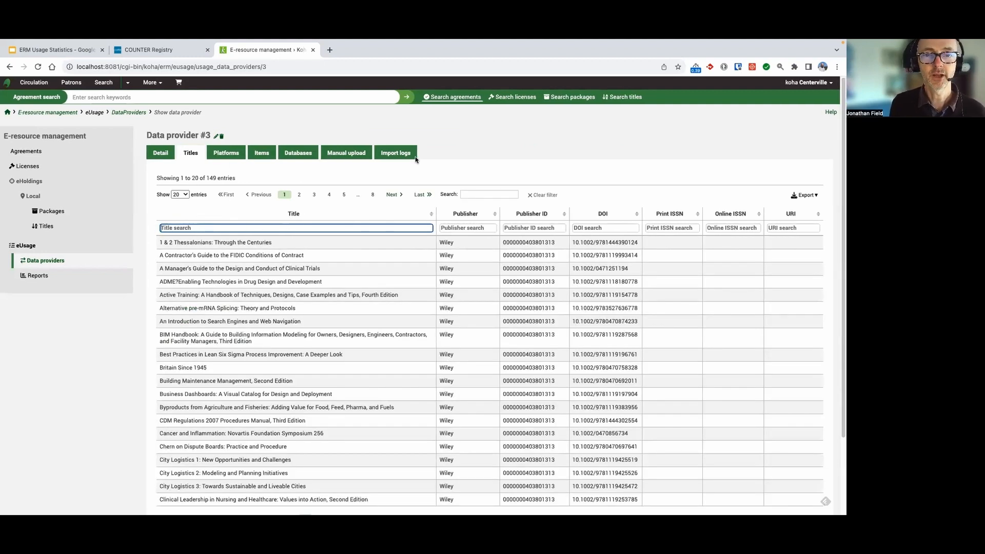
Compare the import dates in the provider's import logs, and start downloading small_tr_j1.csv but cancel the save.
left_click(395, 154)
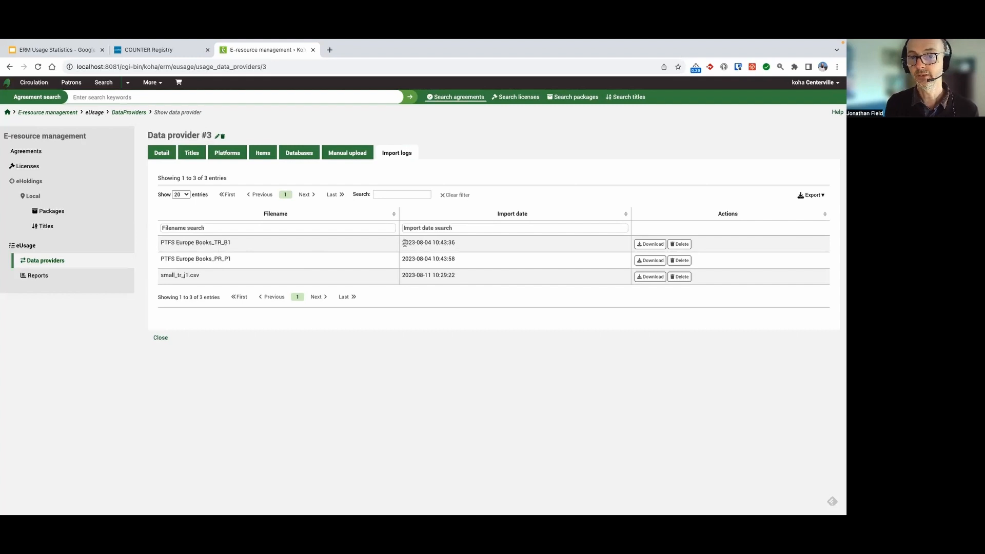
left_click_drag(403, 241, 428, 242)
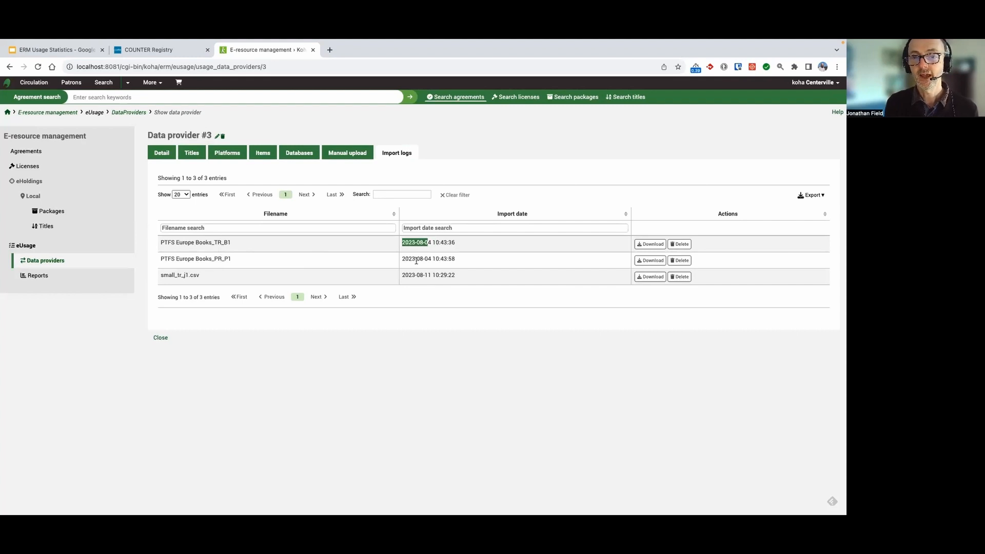
left_click_drag(403, 275, 431, 275)
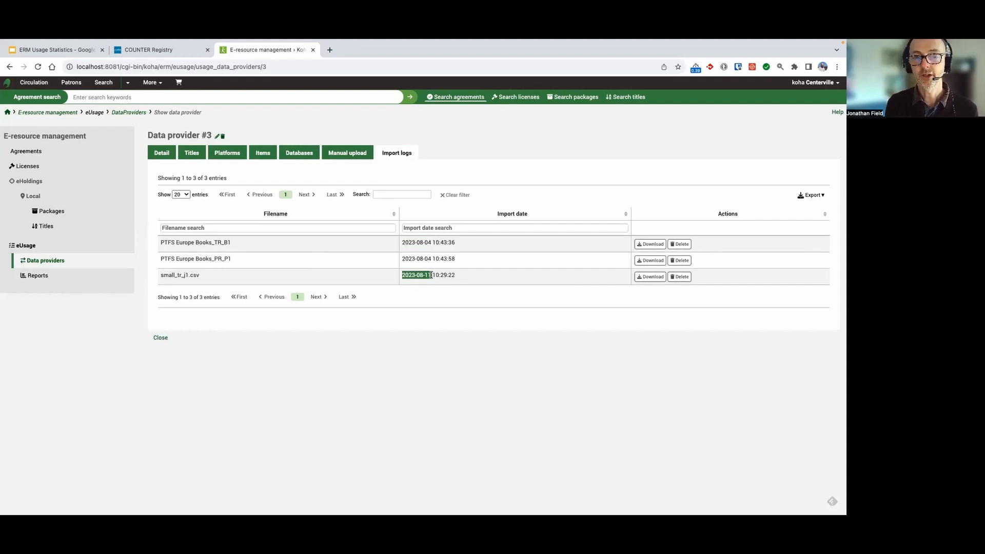
left_click(479, 279)
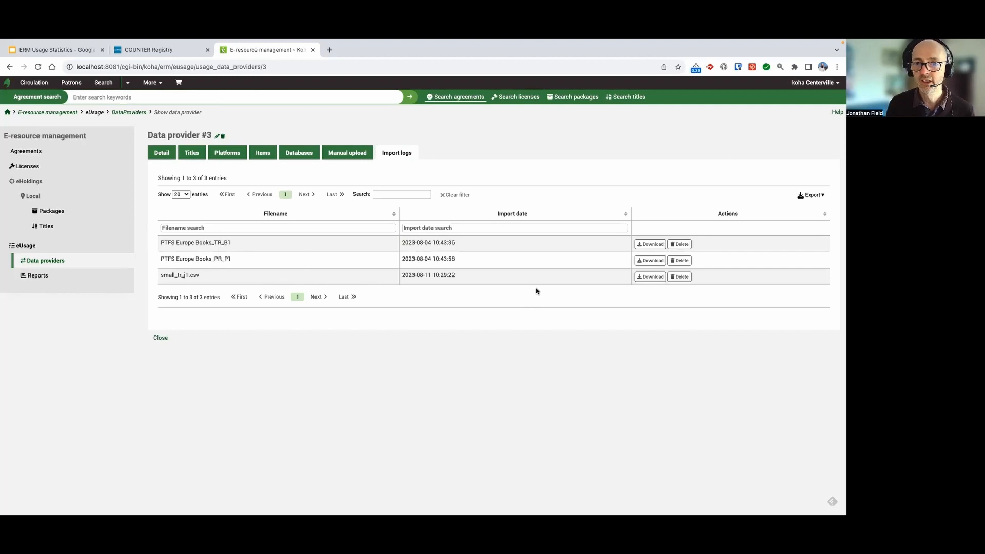
left_click(649, 277)
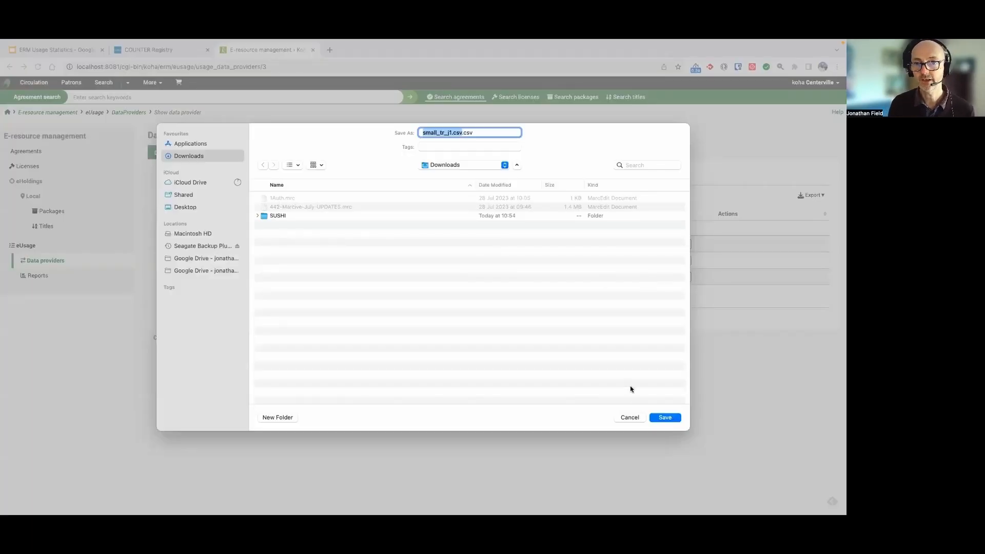
left_click(630, 417)
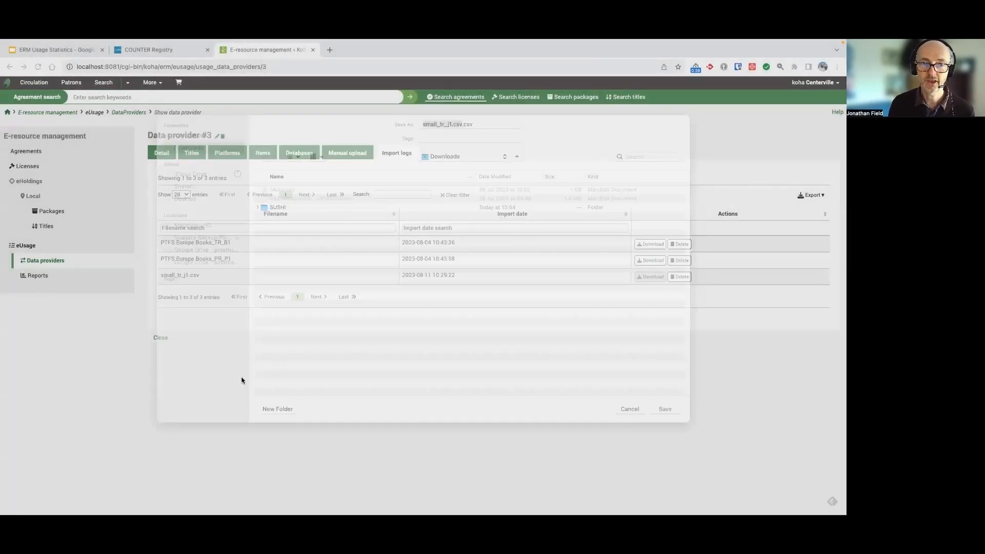
Switch to Finder, open small_tr_j1.csv from the SUSHI folder in Excel, examine its journal usage rows, and close the workbook.
key("super+Tab")
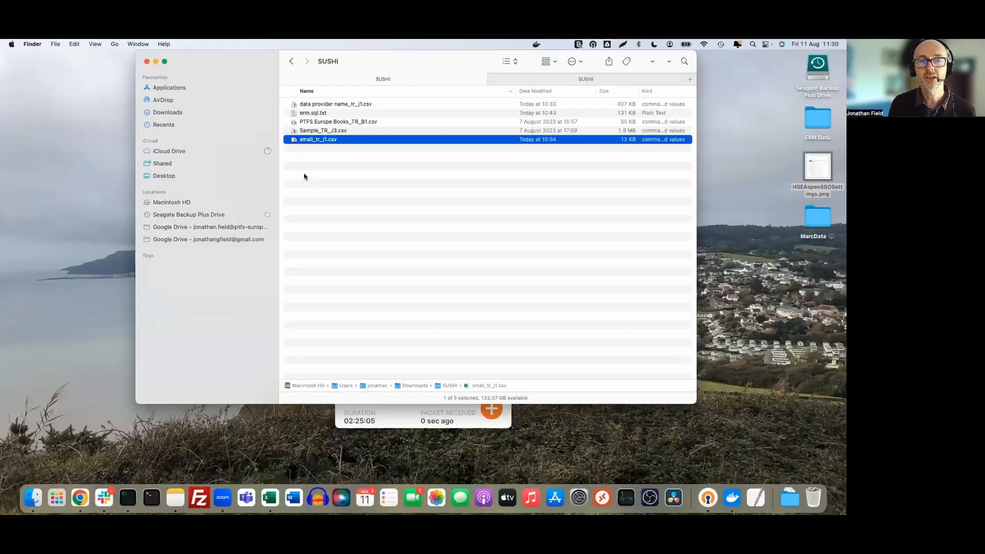
right_click(303, 142)
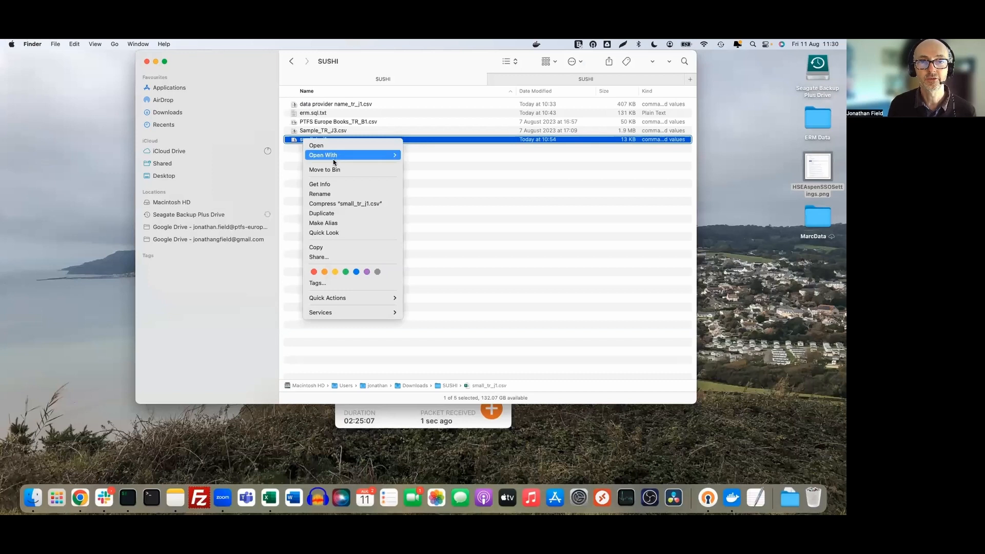
mouse_move(339, 155)
left_click(426, 154)
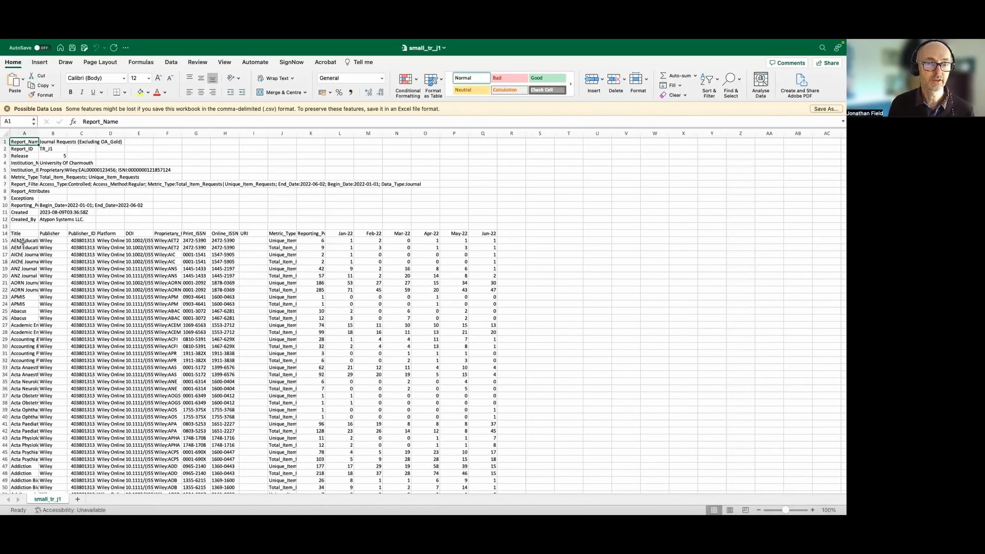
scroll(49, 255, "down", 1)
scroll(51, 269, "up", 1)
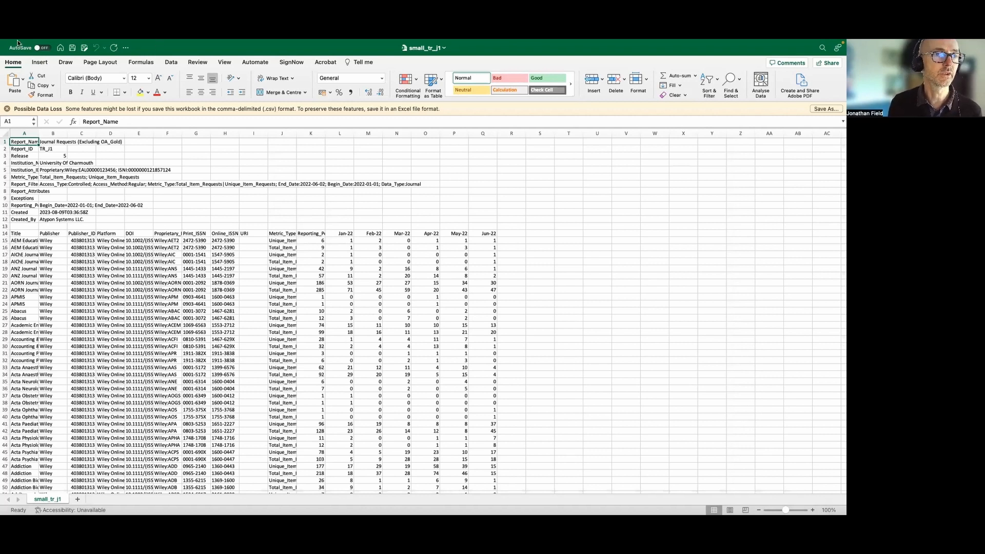
mouse_move(14, 41)
left_click(9, 57)
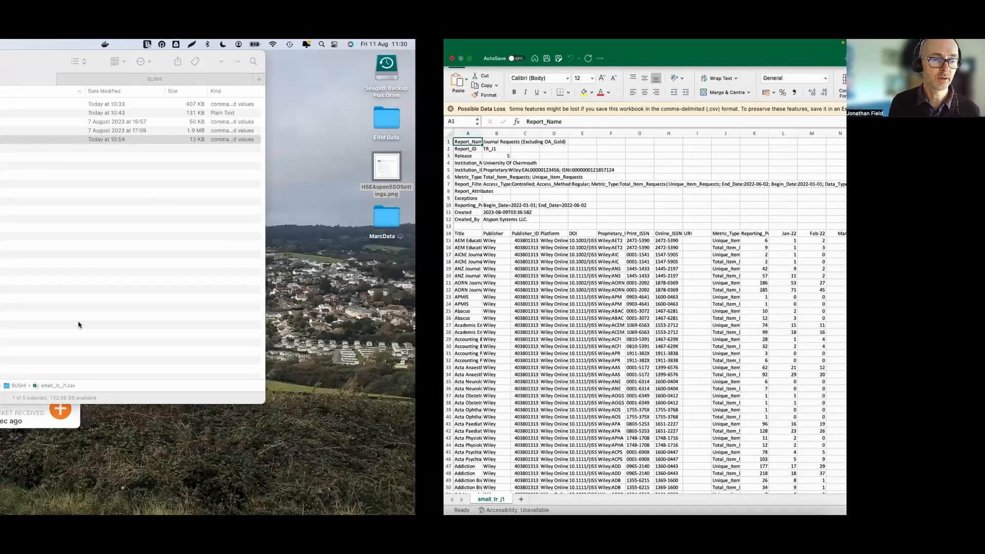